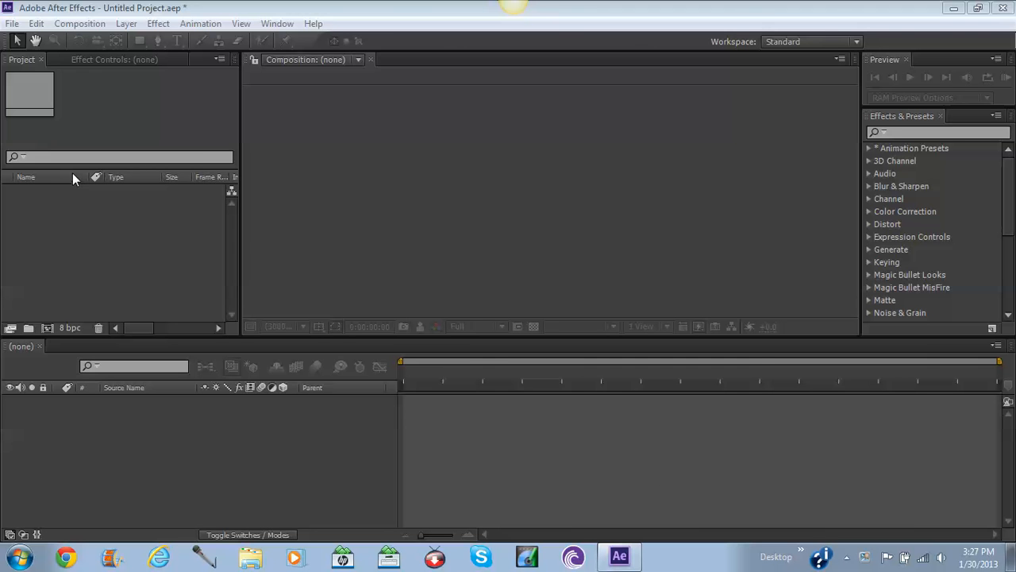
Import the Quad feed SV98 video from the user's My Videos folder into the Project panel.
{"action": "left_click", "coordinate": [76, 225]}
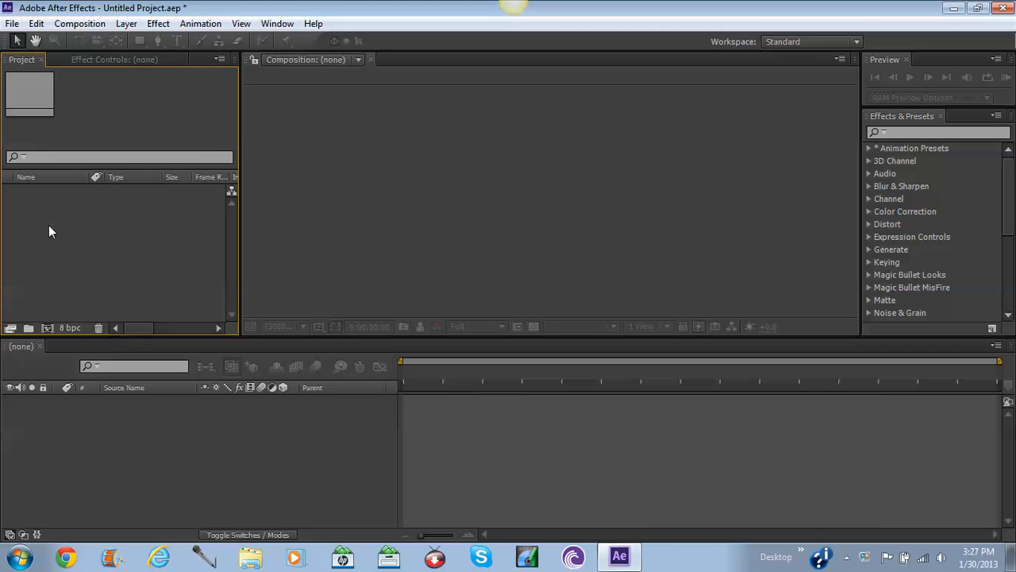
{"action": "double_click", "coordinate": [49, 225]}
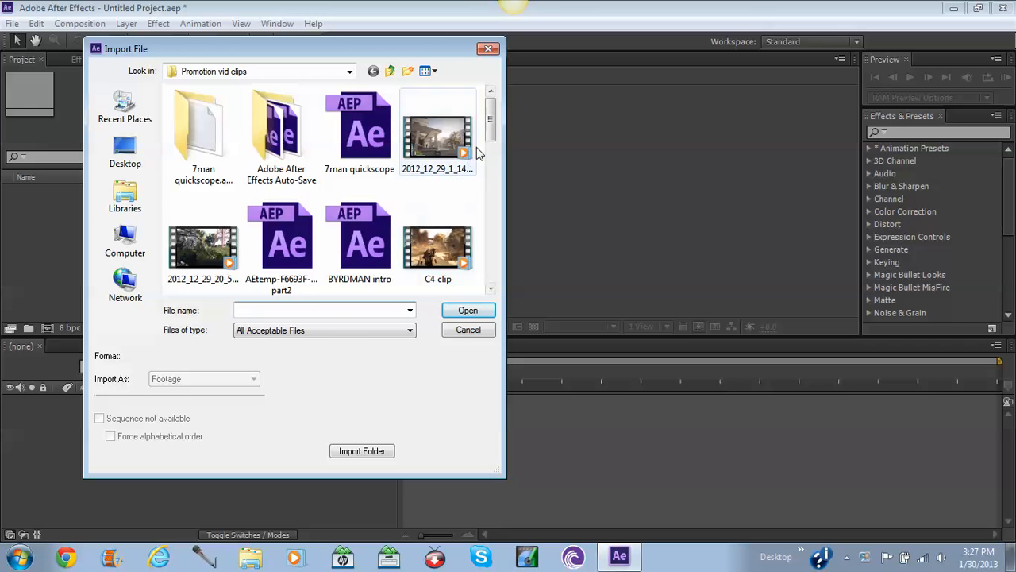
{"action": "mouse_move", "coordinate": [495, 116]}
{"action": "left_mouse_down"}
{"action": "mouse_move", "coordinate": [494, 287]}
{"action": "mouse_move", "coordinate": [492, 105]}
{"action": "left_mouse_up"}
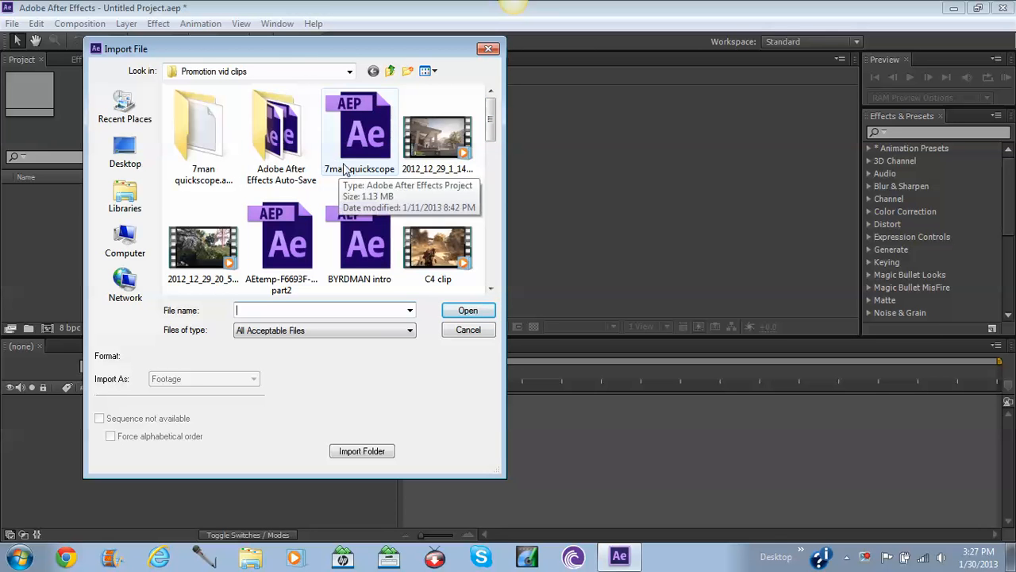
{"action": "left_click", "coordinate": [347, 72]}
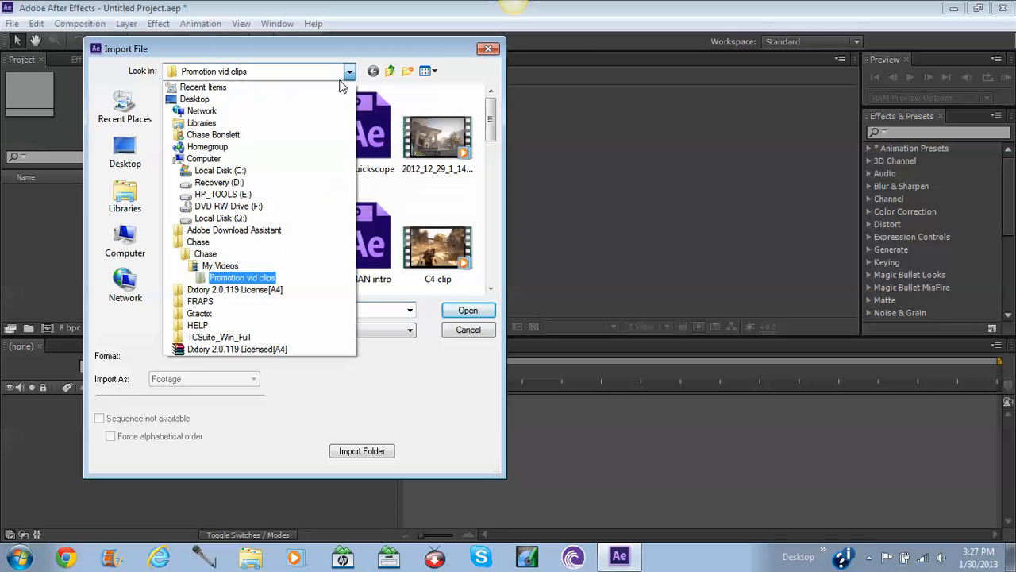
{"action": "left_click", "coordinate": [205, 242]}
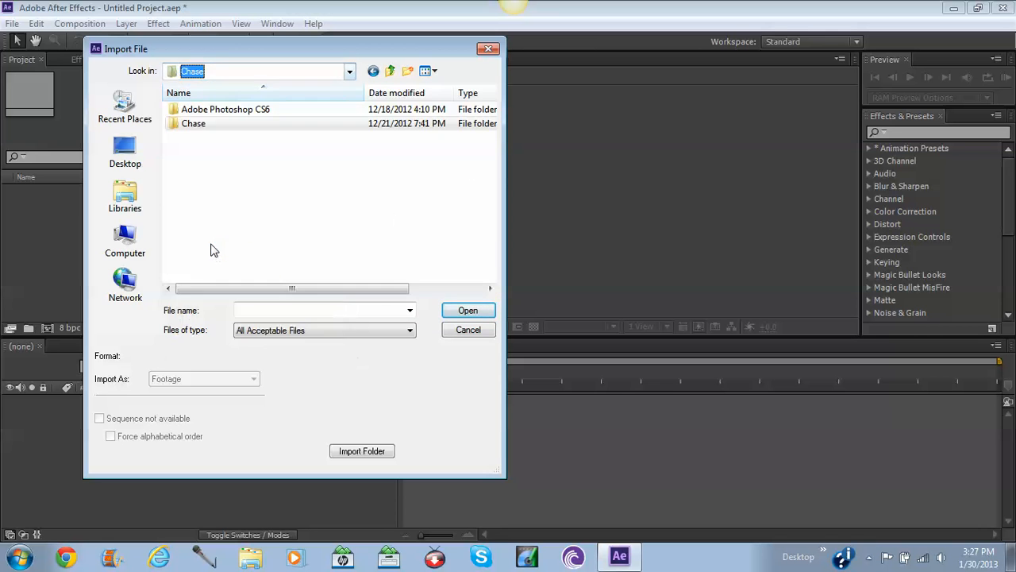
{"action": "double_click", "coordinate": [245, 123]}
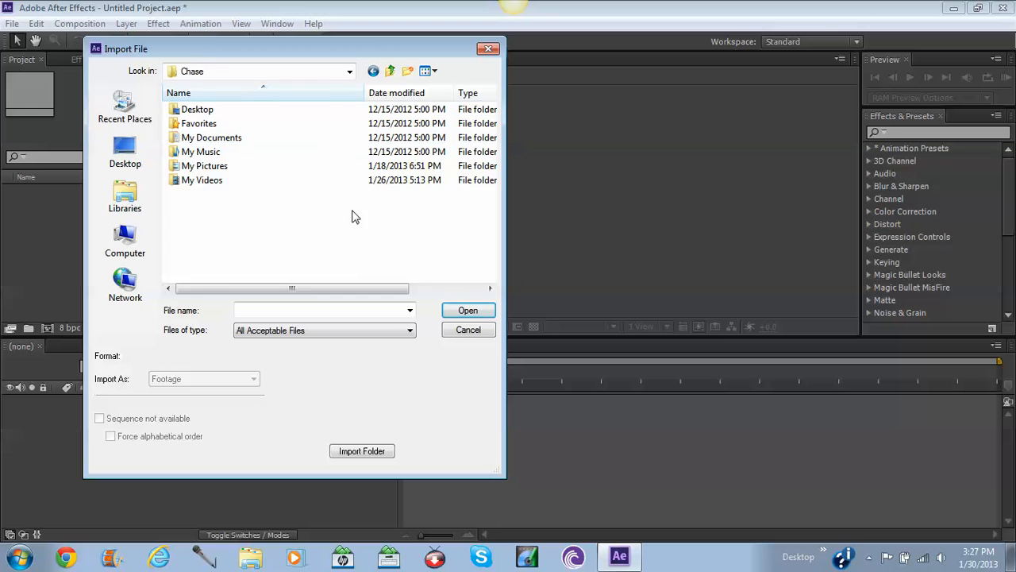
{"action": "double_click", "coordinate": [224, 180]}
{"action": "scroll", "coordinate": [421, 193], "scroll_direction": "down", "scroll_amount": 4}
{"action": "scroll", "coordinate": [374, 162], "scroll_direction": "up", "scroll_amount": 3}
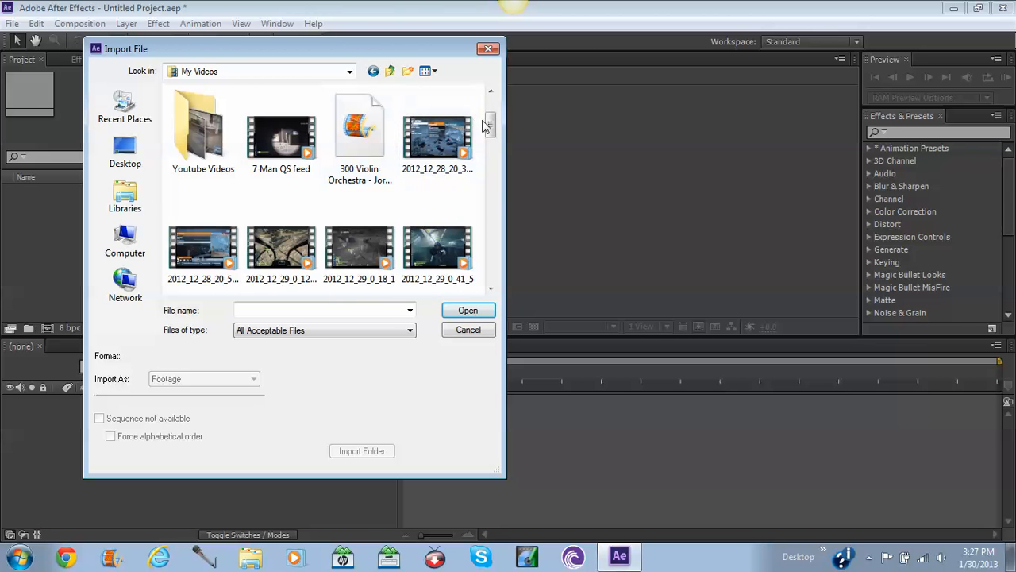
{"action": "left_click_drag", "start_coordinate": [486, 125], "coordinate": [490, 268]}
{"action": "left_click", "coordinate": [282, 246]}
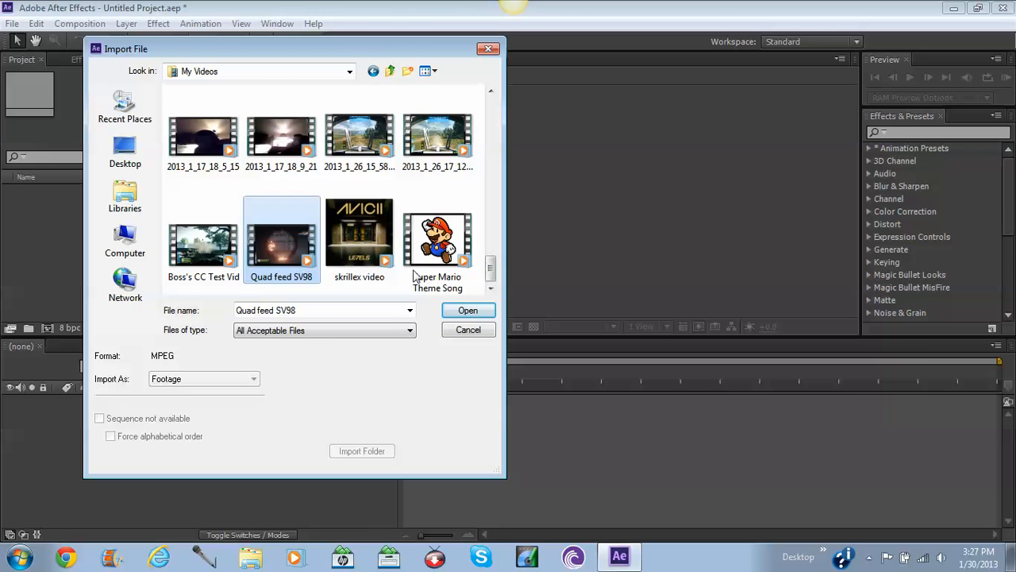
{"action": "left_click", "coordinate": [486, 313]}
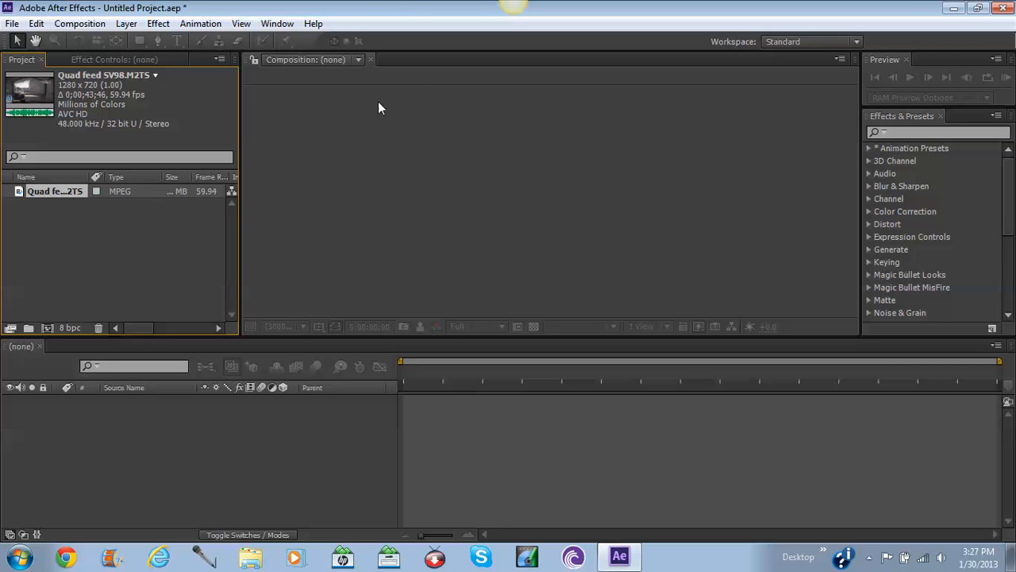
Drag the Quad feed SV98 footage onto the new-composition button to build a 1280x720 comp.
{"action": "left_click", "coordinate": [342, 426]}
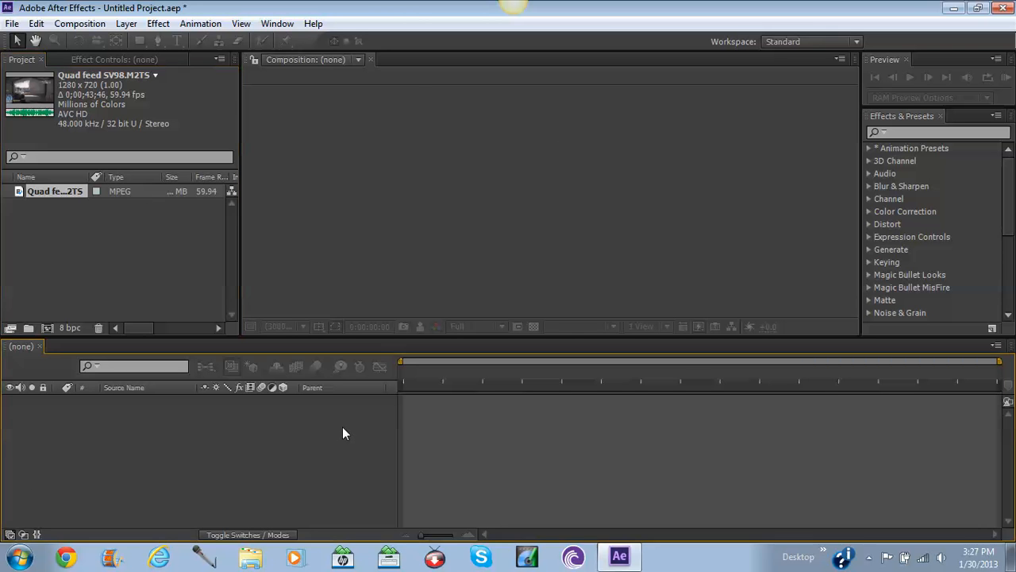
{"action": "left_click", "coordinate": [27, 213]}
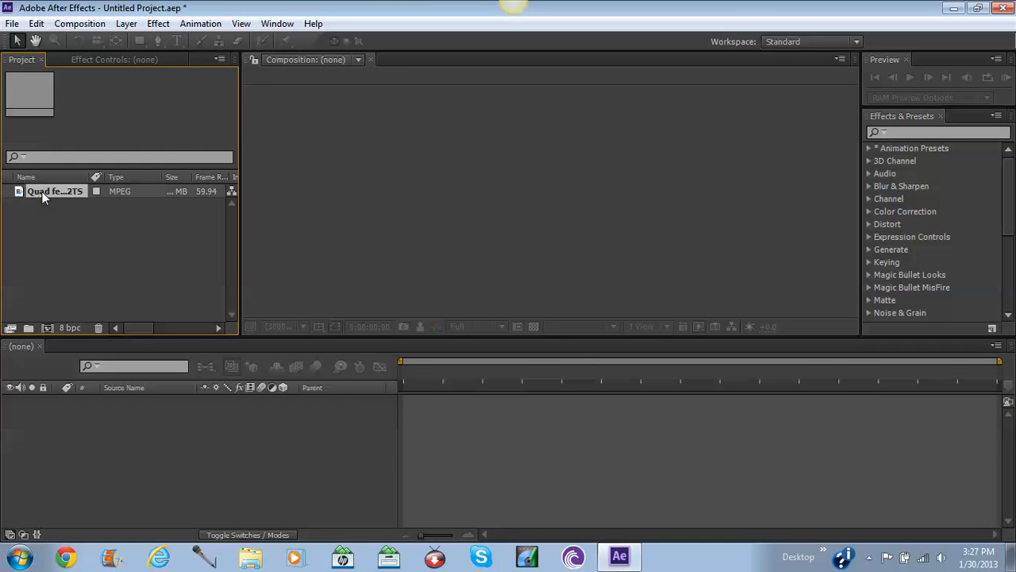
{"action": "left_click", "coordinate": [57, 239]}
{"action": "left_click", "coordinate": [56, 191]}
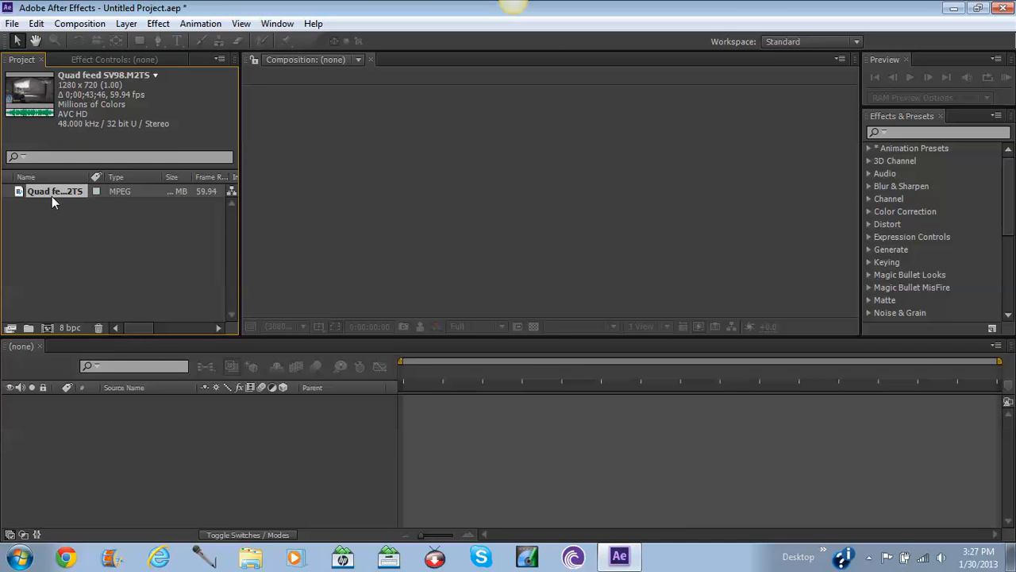
{"action": "left_click_drag", "start_coordinate": [46, 194], "coordinate": [104, 474]}
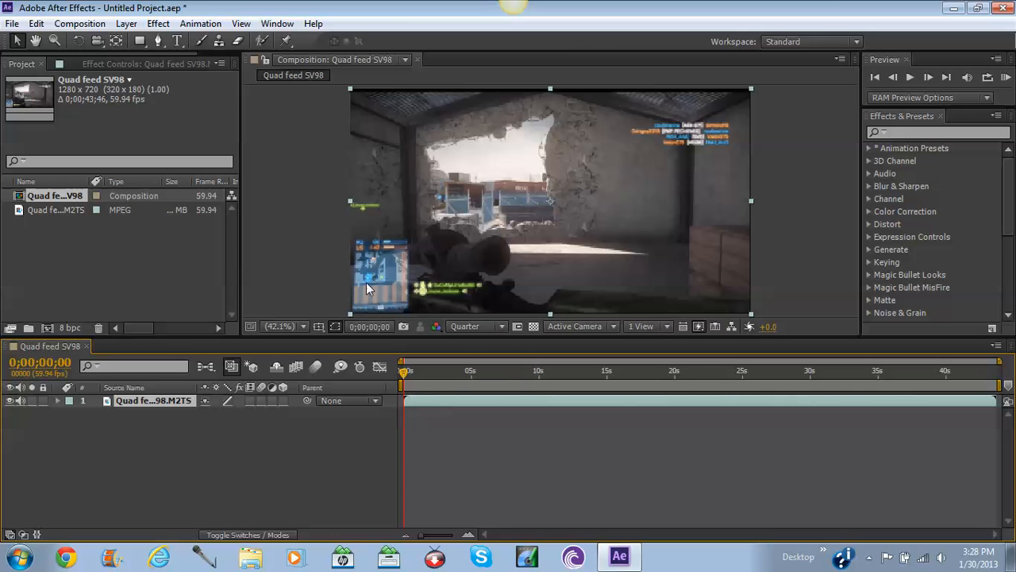
Switch the viewer's preview resolution to Full, then settle on Auto.
{"action": "left_click", "coordinate": [468, 328]}
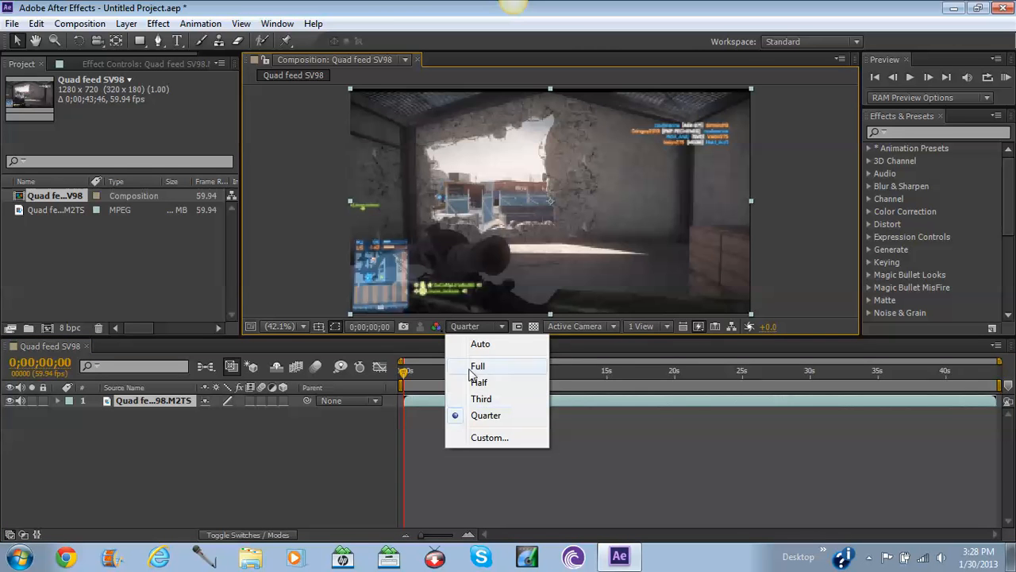
{"action": "left_click", "coordinate": [470, 367]}
{"action": "left_click", "coordinate": [461, 330]}
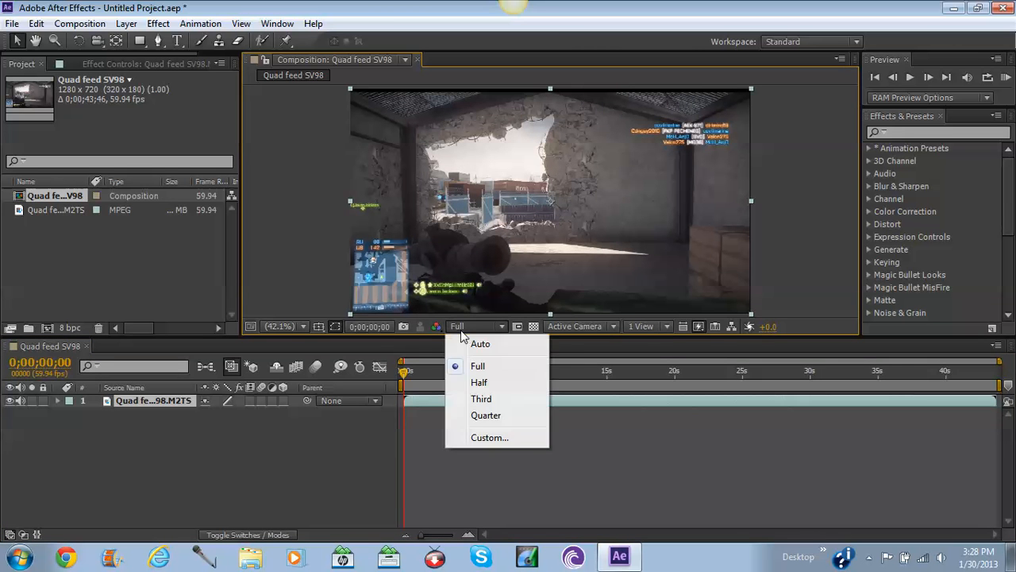
{"action": "left_click", "coordinate": [473, 367]}
{"action": "left_click", "coordinate": [471, 327]}
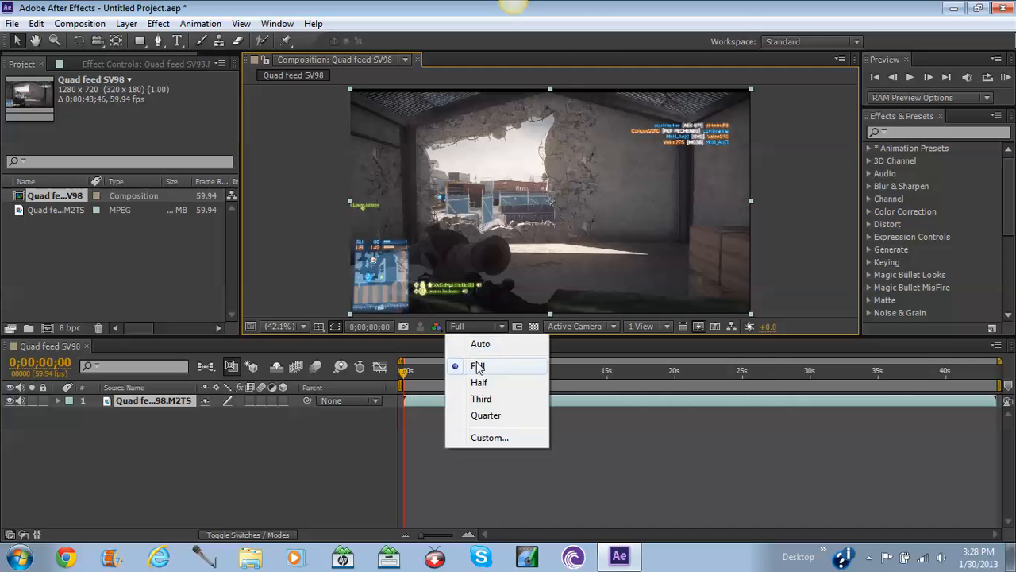
{"action": "left_click", "coordinate": [474, 348]}
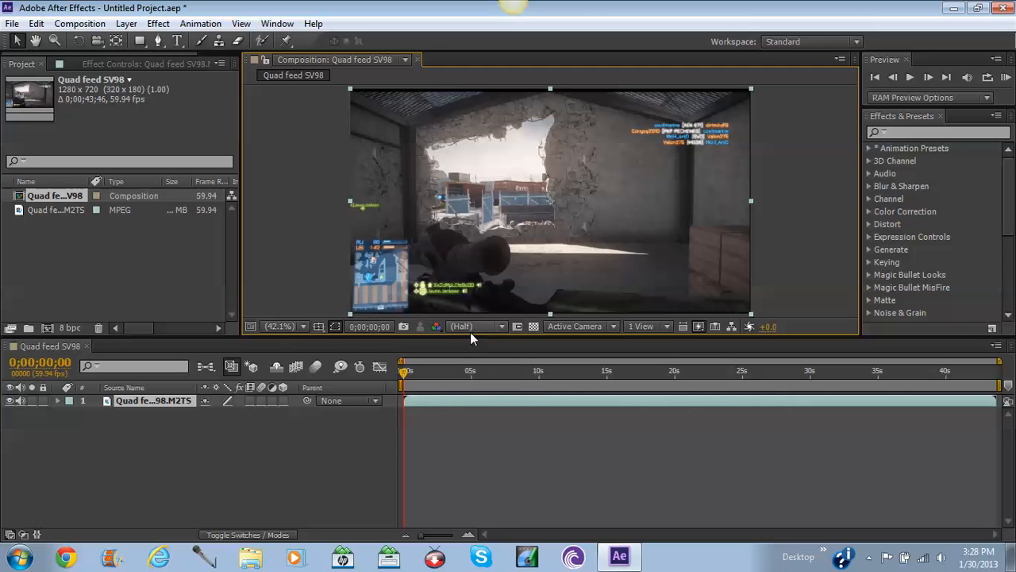
{"action": "left_click", "coordinate": [470, 332]}
{"action": "left_click", "coordinate": [469, 345]}
{"action": "left_click", "coordinate": [500, 330]}
{"action": "left_click", "coordinate": [480, 325]}
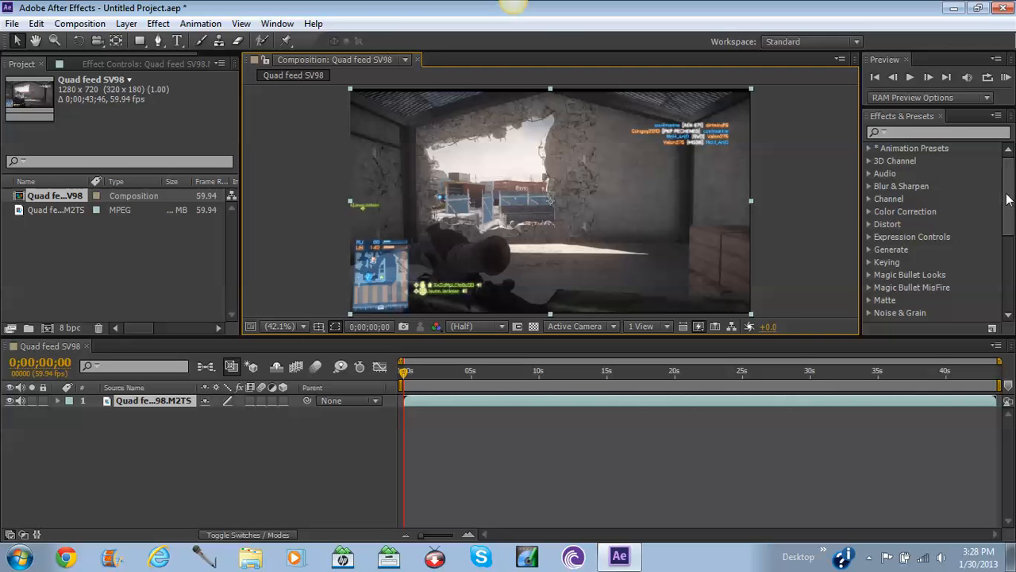
{"action": "left_click", "coordinate": [1009, 195]}
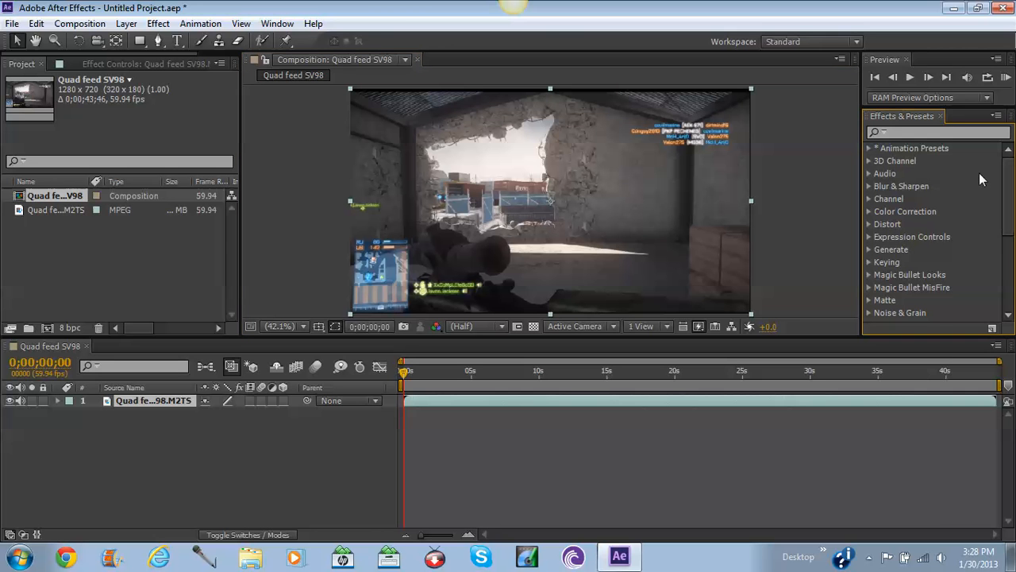
{"action": "left_click", "coordinate": [870, 149]}
{"action": "left_click", "coordinate": [869, 149]}
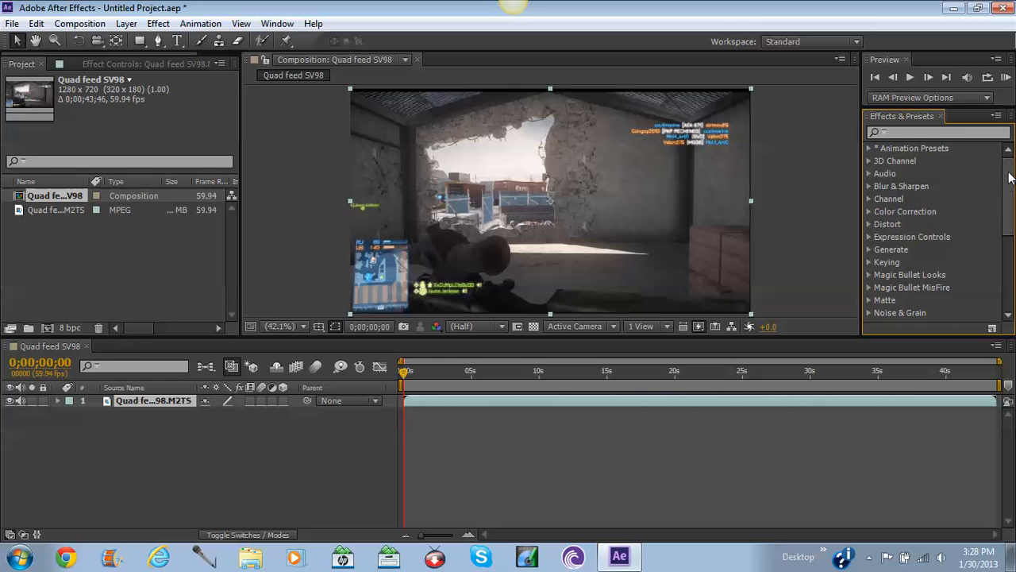
{"action": "left_click_drag", "start_coordinate": [1012, 170], "coordinate": [1012, 281]}
{"action": "left_click", "coordinate": [869, 314]}
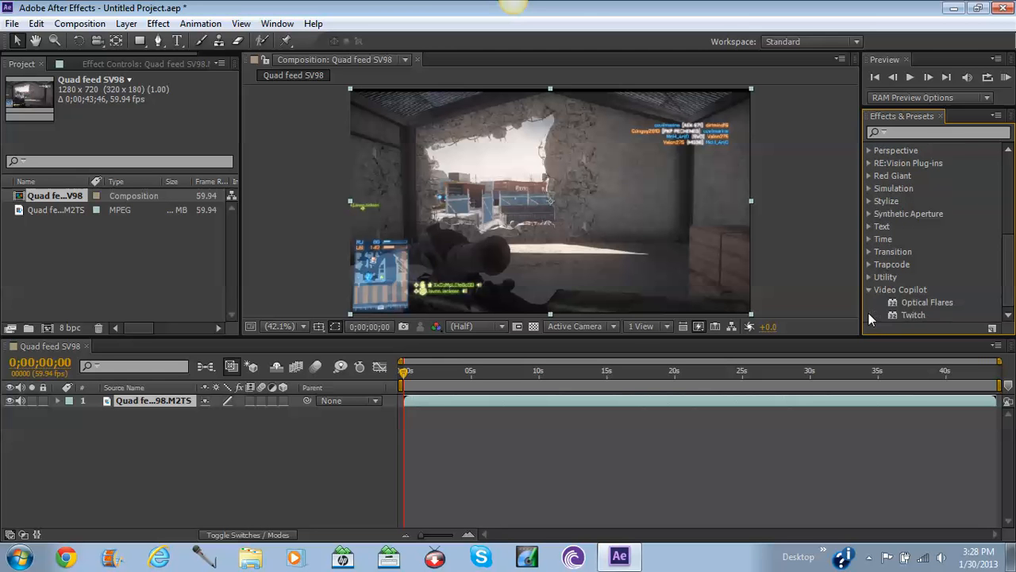
{"action": "left_click", "coordinate": [871, 290]}
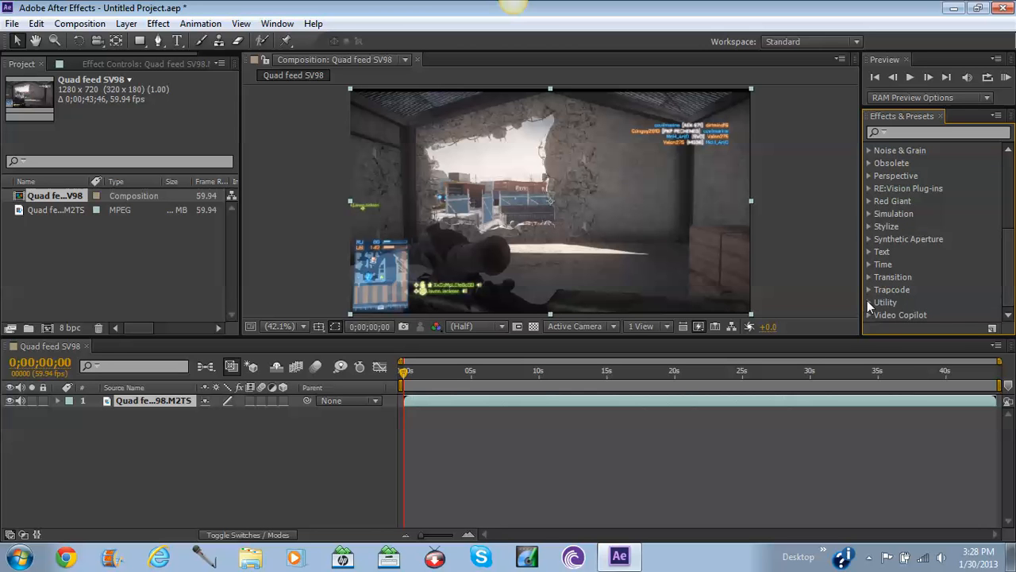
{"action": "left_click", "coordinate": [869, 301]}
{"action": "left_click", "coordinate": [1011, 311]}
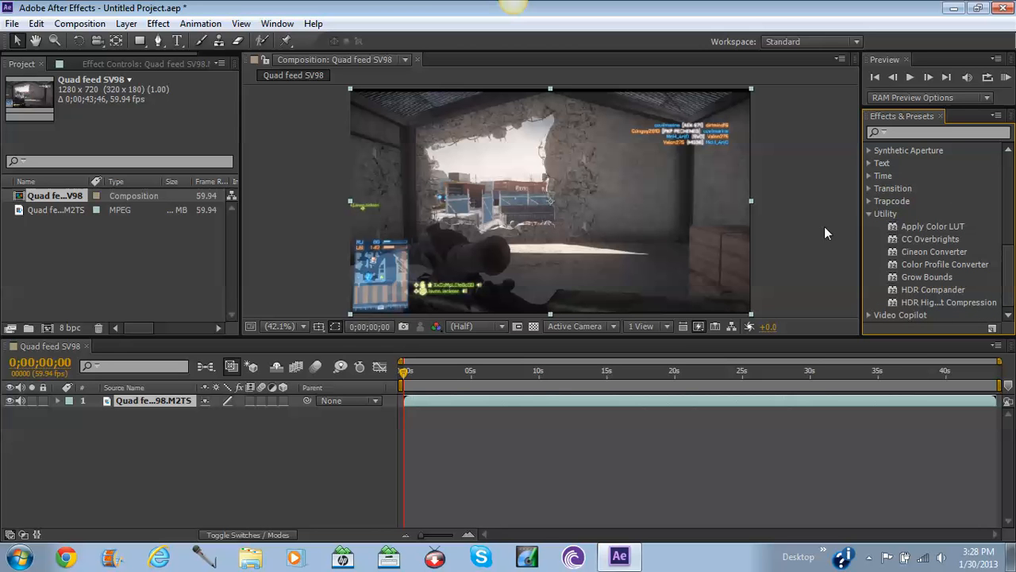
{"action": "left_click", "coordinate": [868, 215]}
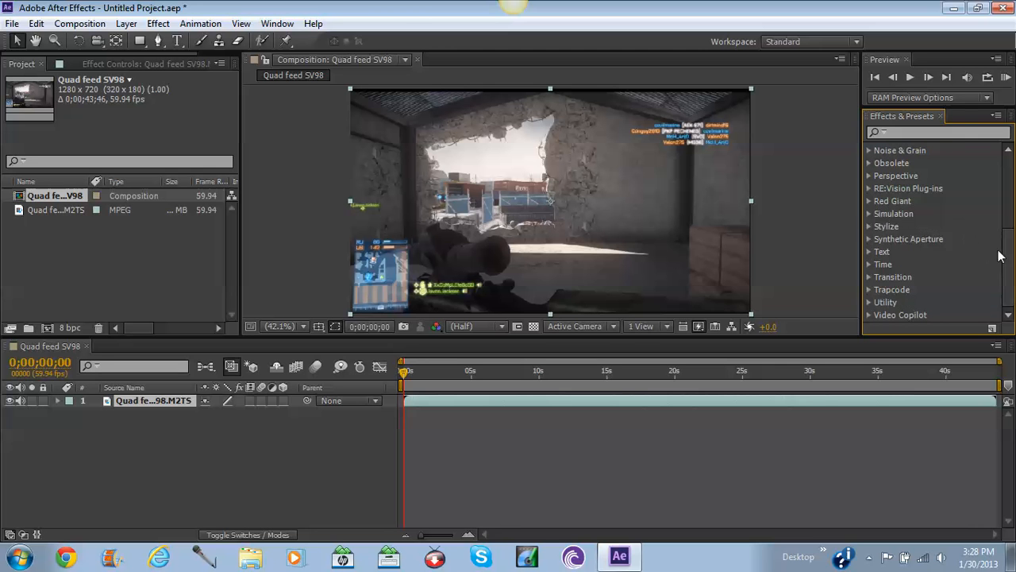
{"action": "left_click_drag", "start_coordinate": [1005, 257], "coordinate": [990, 170]}
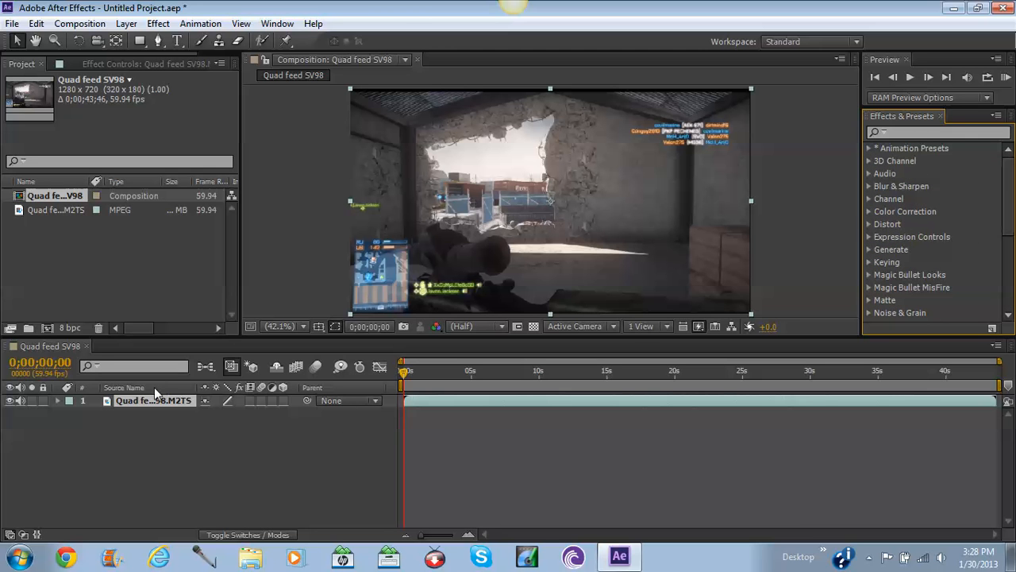
{"action": "left_click", "coordinate": [947, 132]}
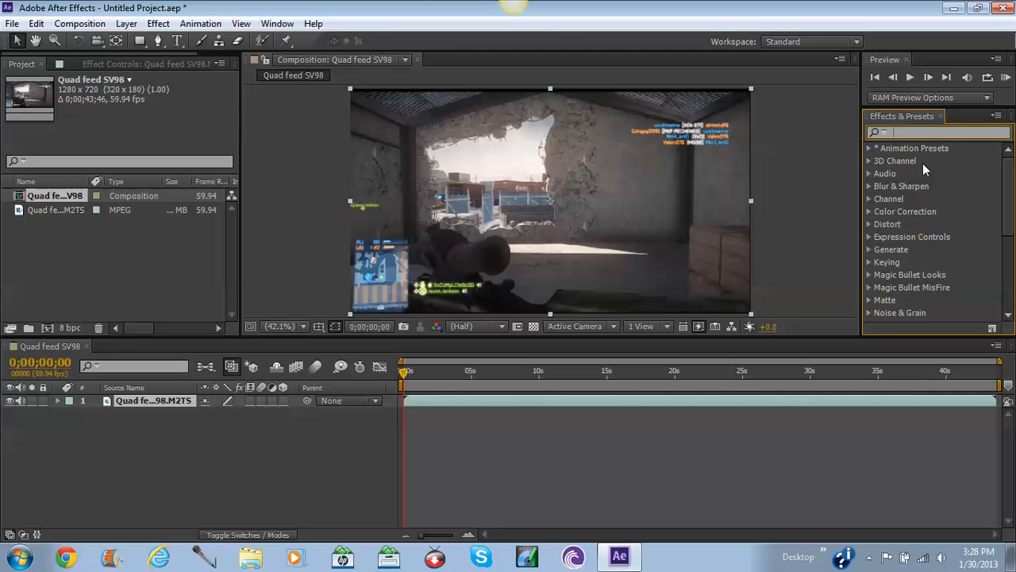
Search 'brightness' in Effects & Presets and drop Brightness & Contrast onto the Quad feed layer.
{"action": "type", "text": "brightness"}
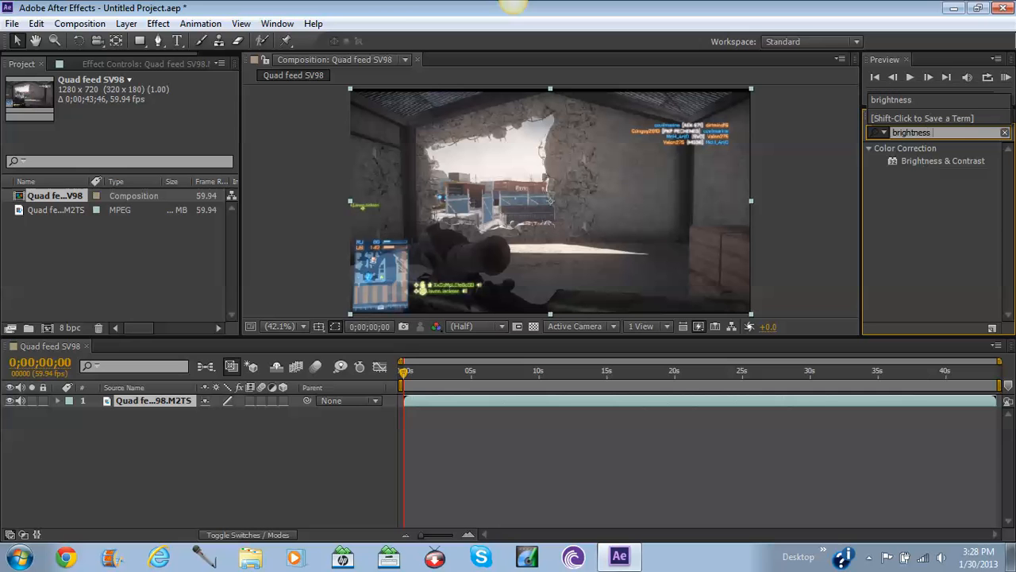
{"action": "left_click", "coordinate": [942, 159]}
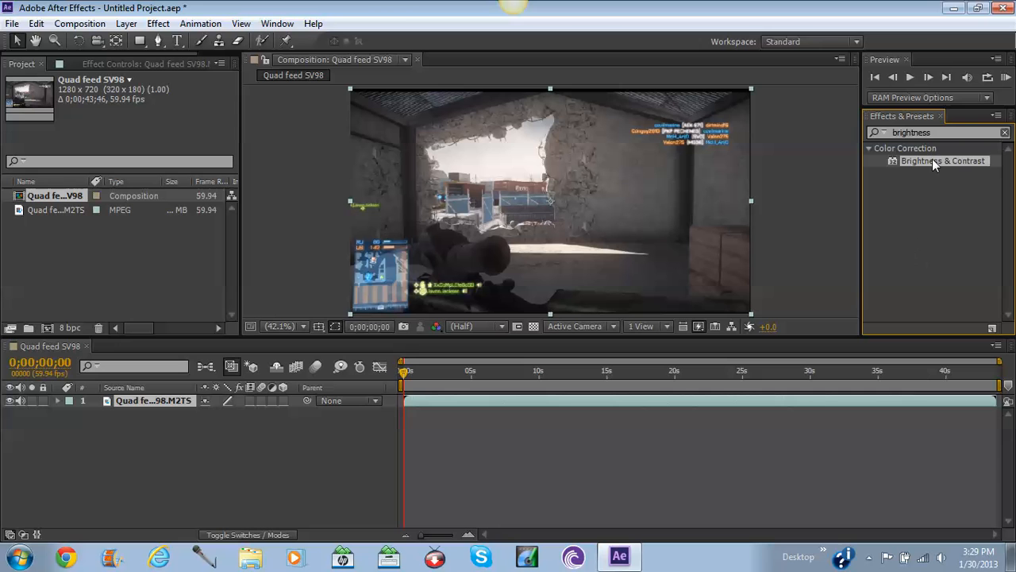
{"action": "left_click_drag", "start_coordinate": [932, 160], "coordinate": [499, 401]}
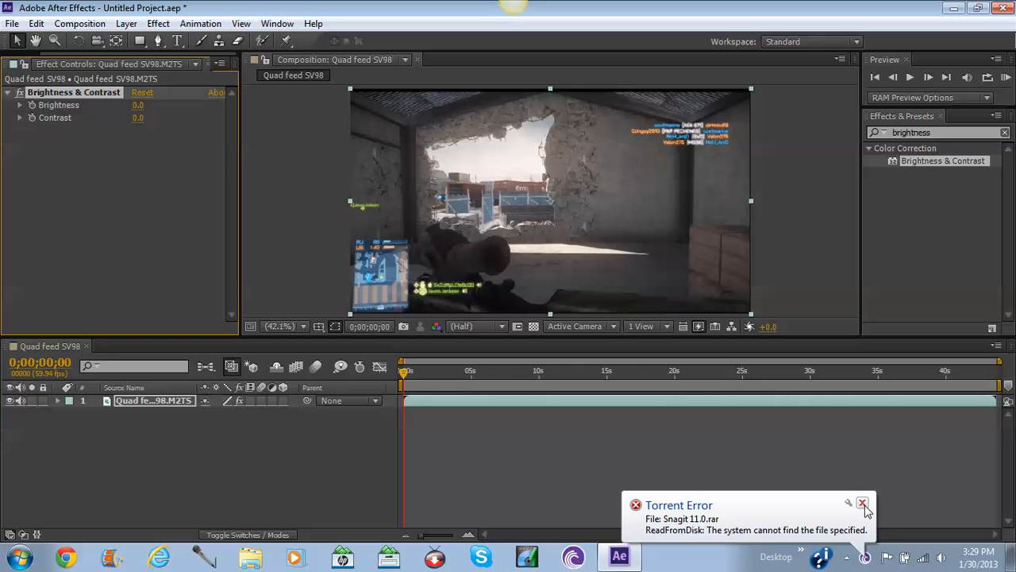
Dismiss the Torrent Error notification and close the hidden tray icons popup.
{"action": "left_click", "coordinate": [862, 504]}
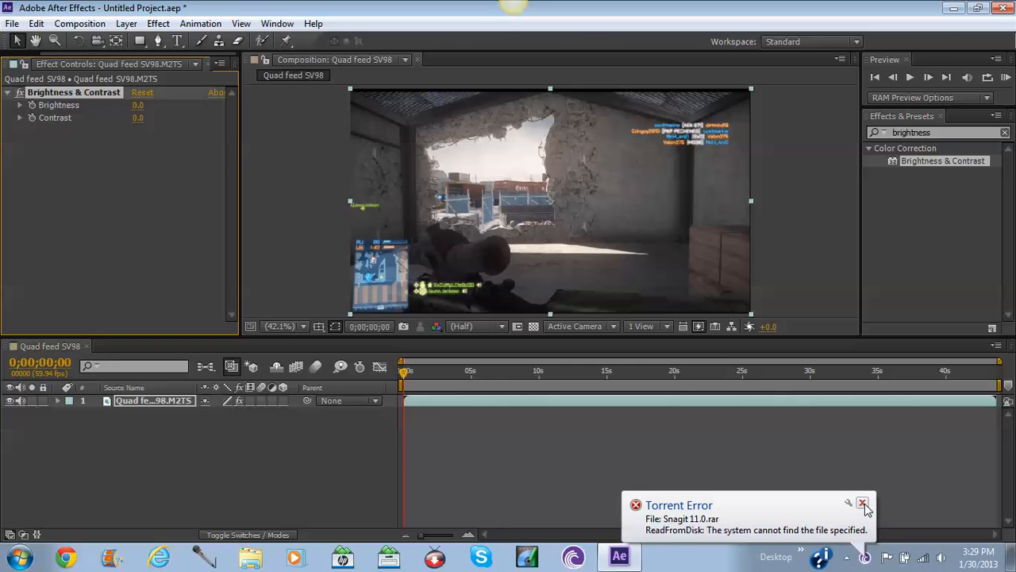
{"action": "left_click", "coordinate": [870, 558]}
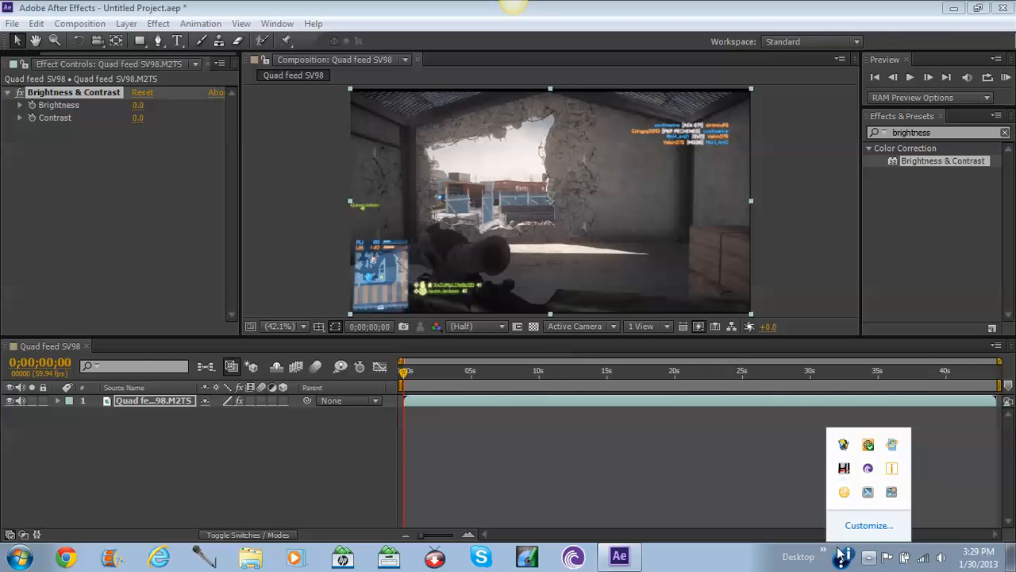
{"action": "left_click", "coordinate": [868, 558]}
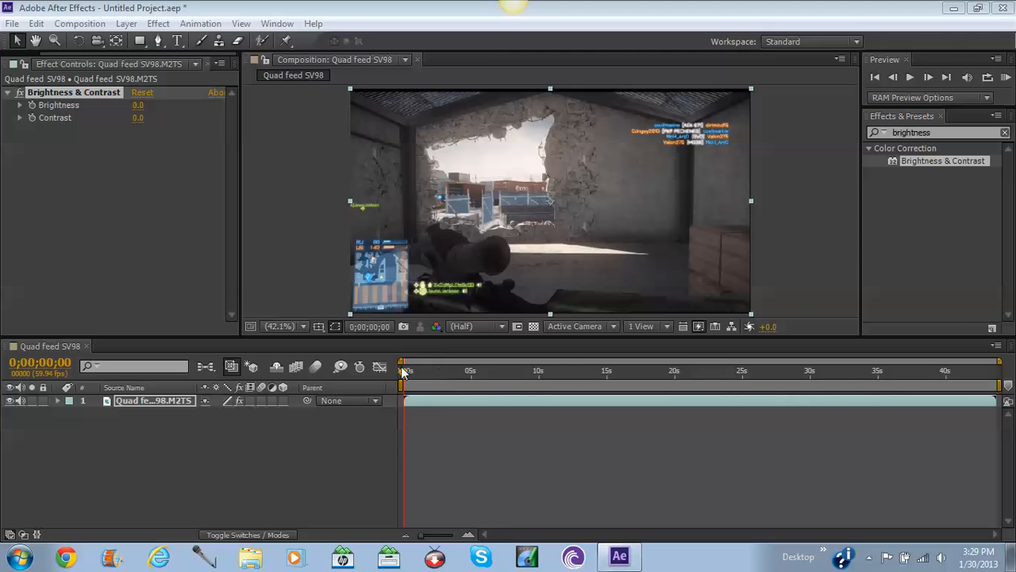
Scrub the current-time indicator back to around 0;00;22;52, near the sniper kill.
{"action": "left_click_drag", "start_coordinate": [402, 372], "coordinate": [484, 374]}
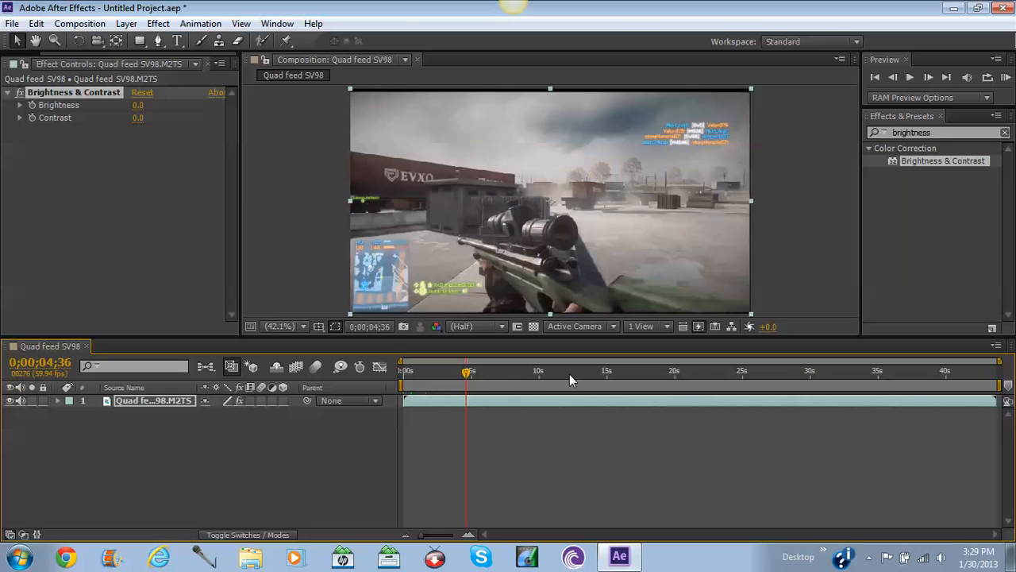
{"action": "left_click", "coordinate": [851, 367]}
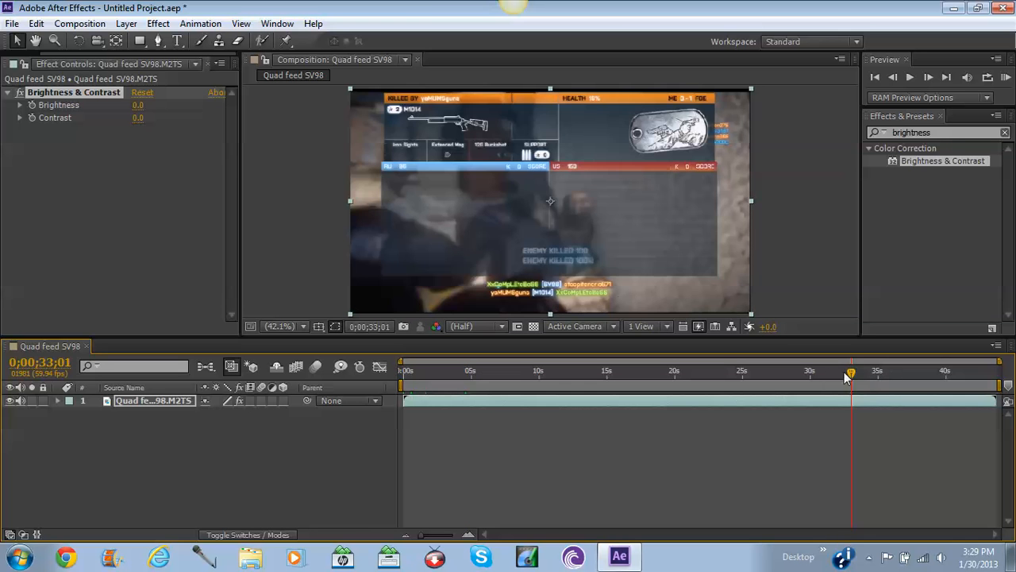
{"action": "left_click_drag", "start_coordinate": [847, 377], "coordinate": [812, 375]}
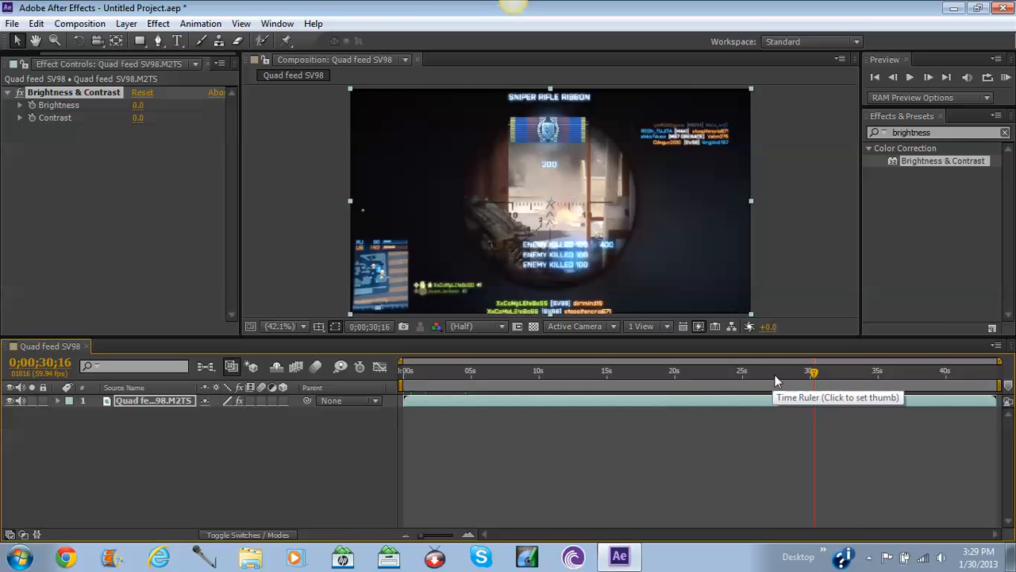
{"action": "left_click", "coordinate": [774, 374]}
{"action": "left_click_drag", "start_coordinate": [774, 374], "coordinate": [712, 373]}
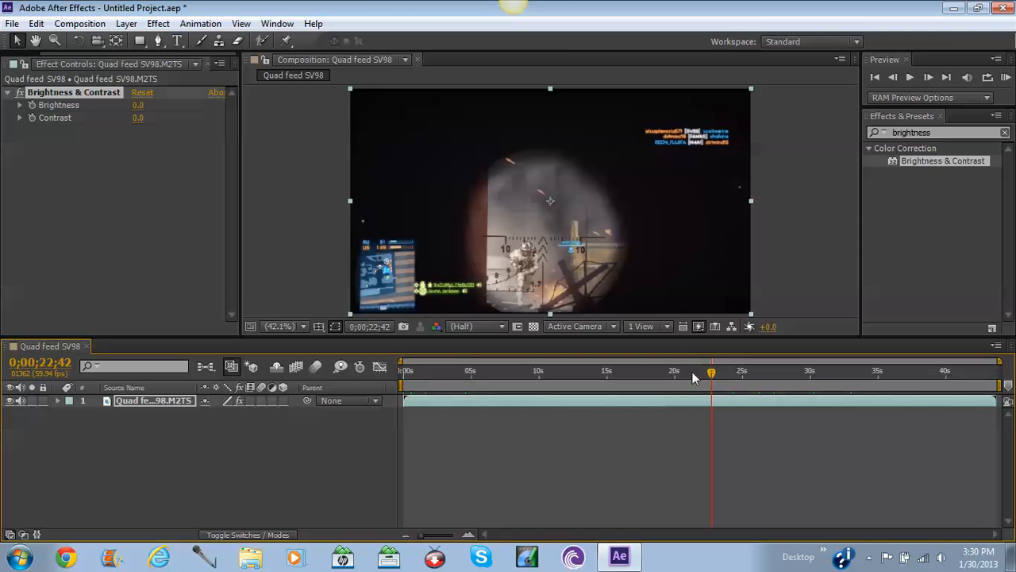
{"action": "left_click_drag", "start_coordinate": [711, 373], "coordinate": [711, 373]}
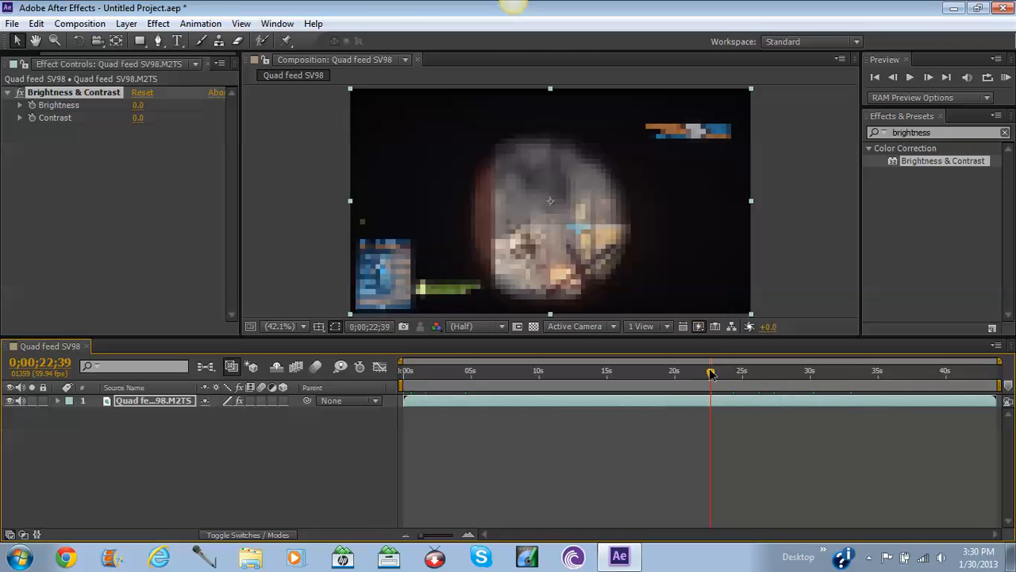
Step back frame by frame to the kill frame at 0;00;22;32.
{"action": "left_click", "coordinate": [894, 78]}
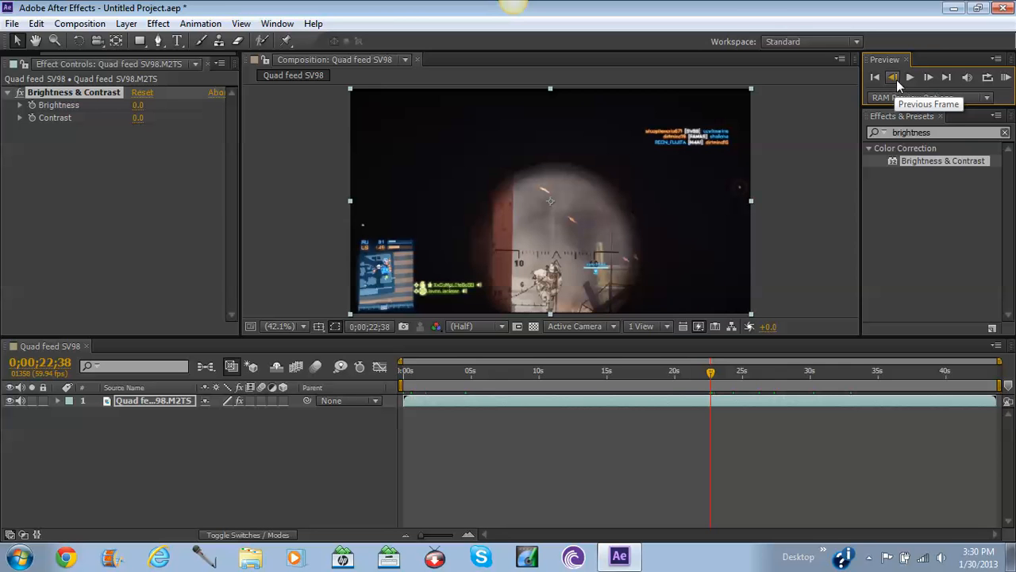
{"action": "left_click", "coordinate": [895, 78]}
{"action": "left_click", "coordinate": [897, 79]}
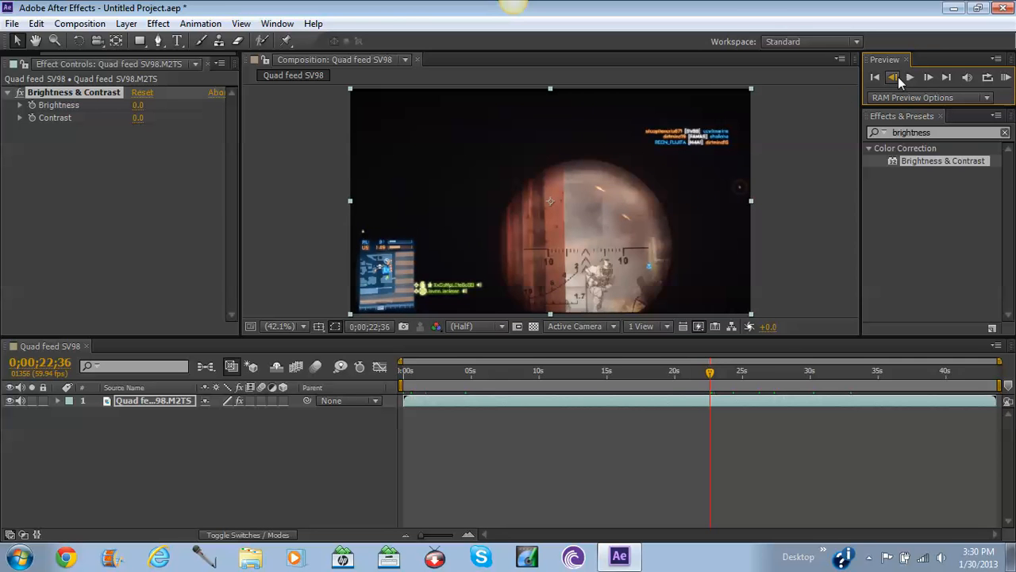
{"action": "left_click", "coordinate": [898, 77]}
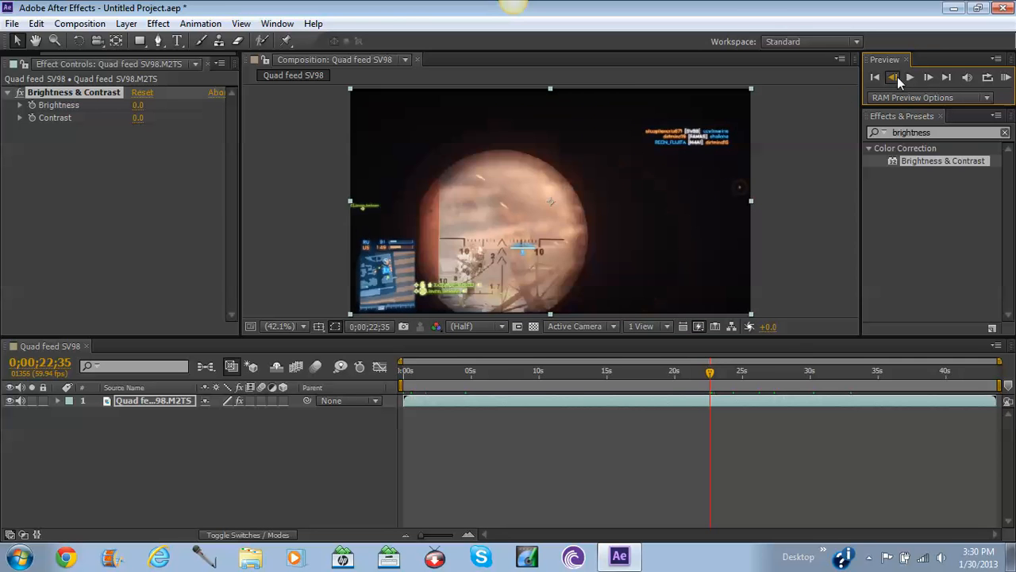
{"action": "left_click", "coordinate": [897, 78]}
{"action": "left_click", "coordinate": [898, 76]}
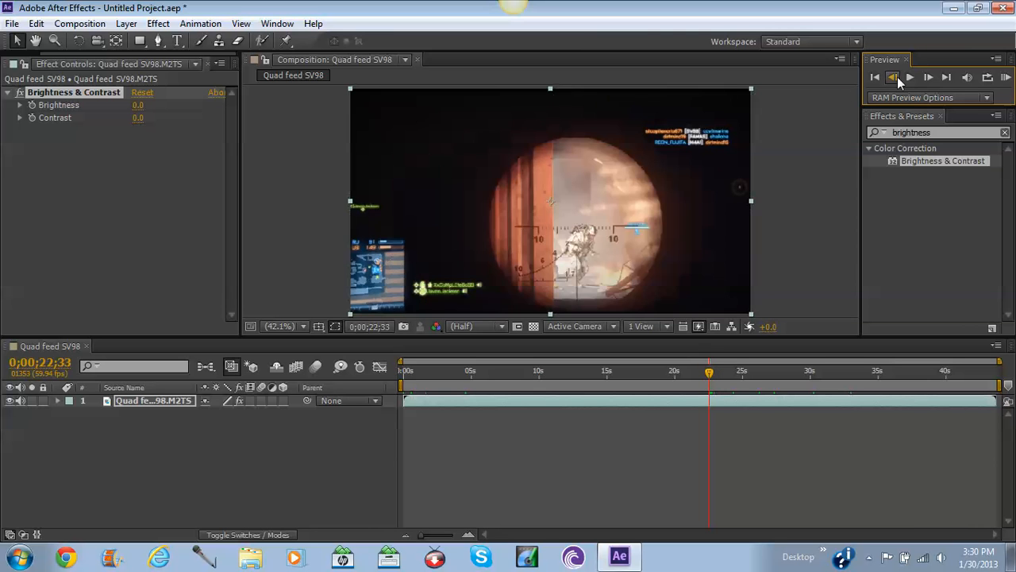
{"action": "left_click", "coordinate": [898, 76]}
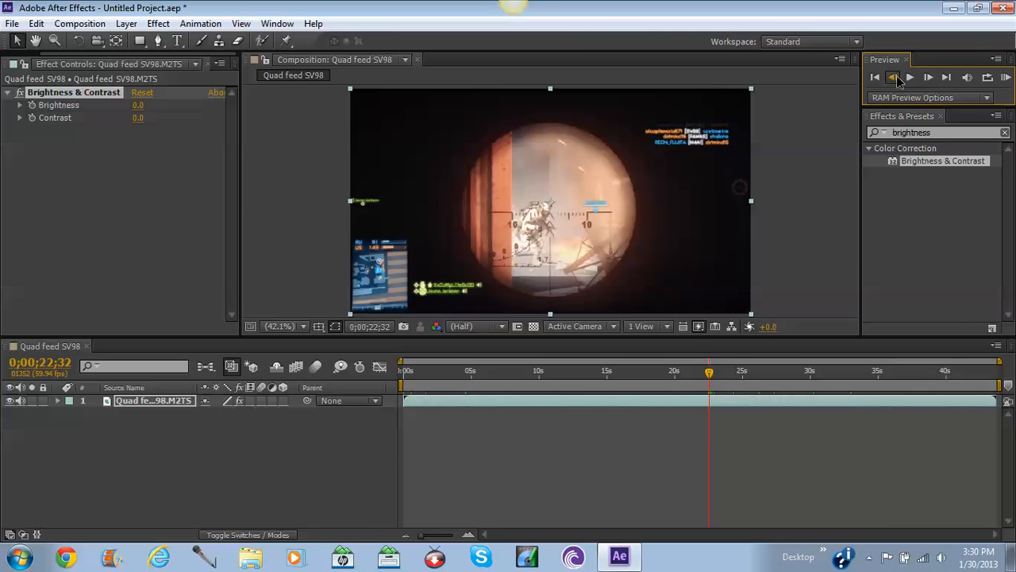
Compare the frames around 0;00;22;32 and zoom the timeline to single frames.
{"action": "left_click", "coordinate": [897, 77]}
{"action": "left_click", "coordinate": [929, 77]}
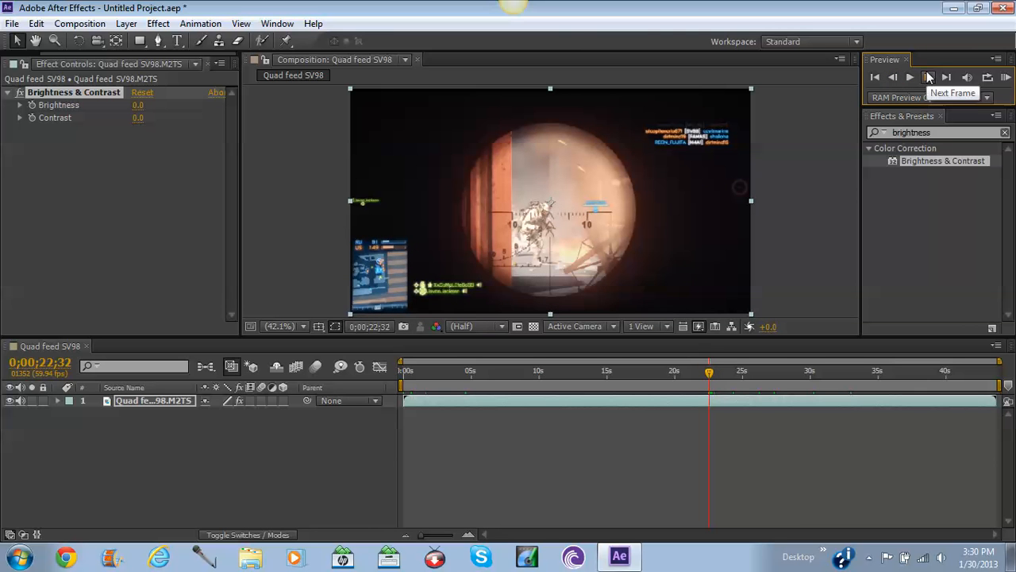
{"action": "left_click", "coordinate": [929, 76]}
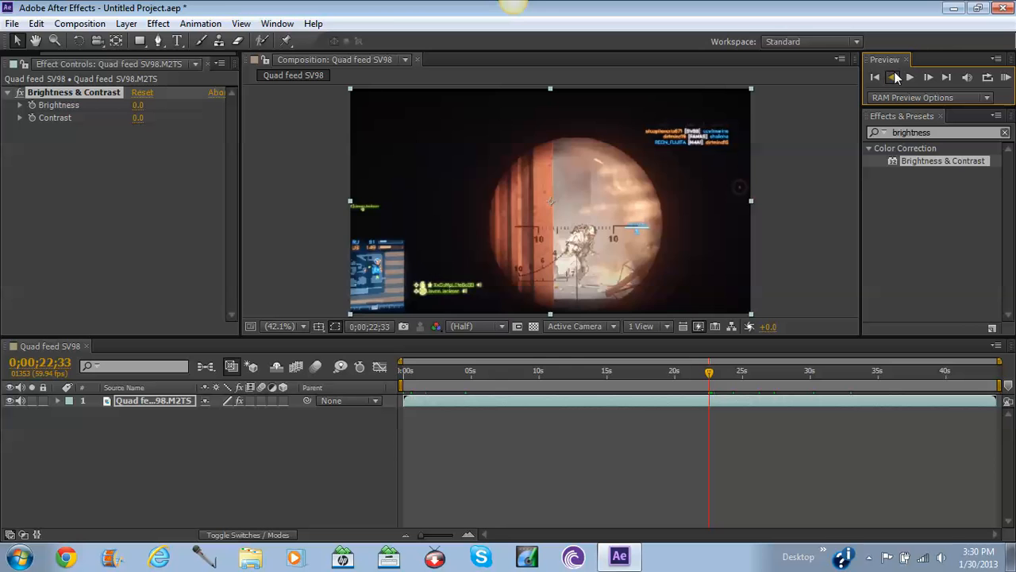
{"action": "left_click", "coordinate": [895, 77]}
{"action": "left_click", "coordinate": [926, 79]}
{"action": "left_click", "coordinate": [896, 77]}
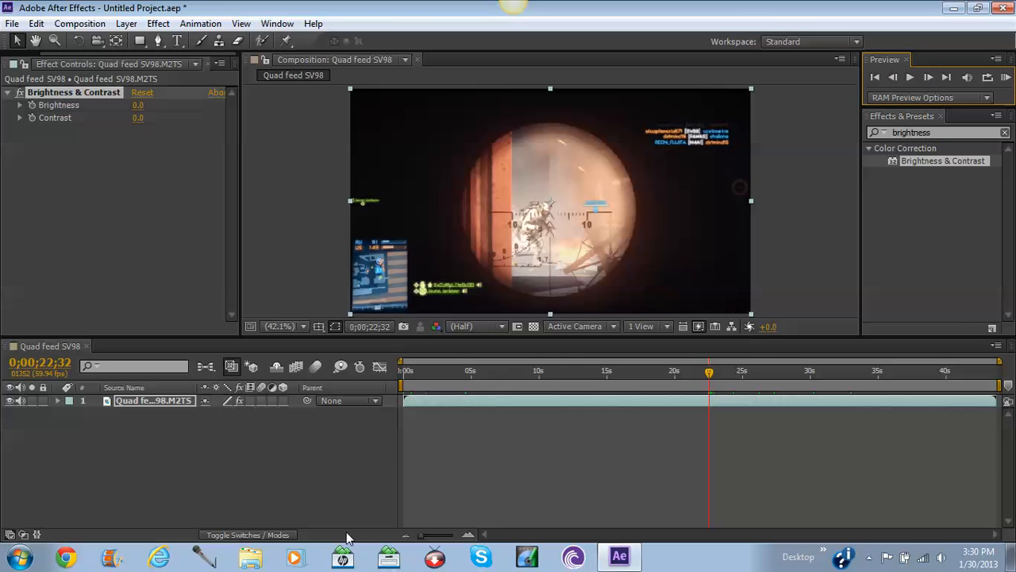
{"action": "left_click_drag", "start_coordinate": [427, 538], "coordinate": [469, 538]}
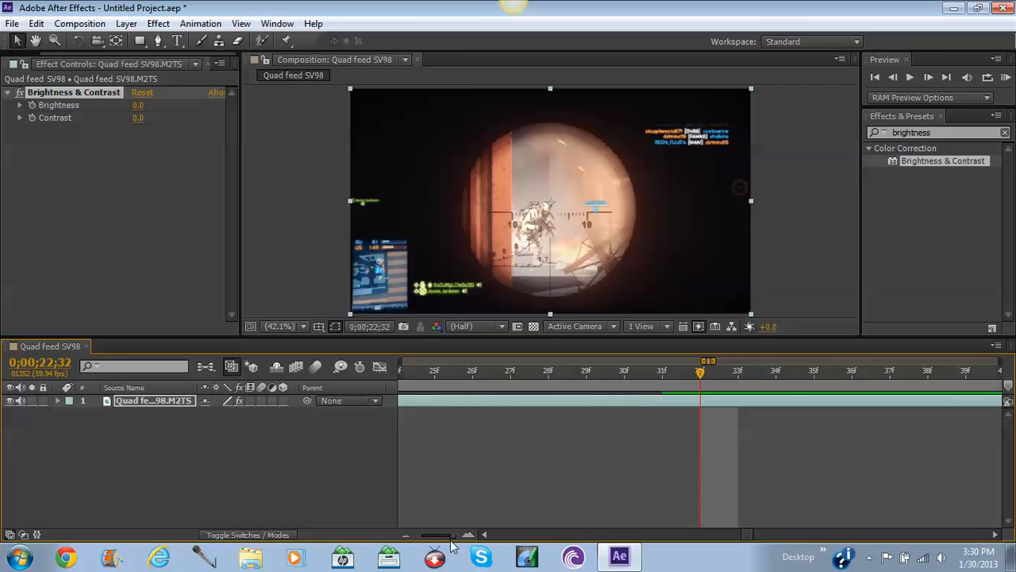
Review the frames around the kill, then set a Brightness keyframe at 0;00;22;32.
{"action": "left_click_drag", "start_coordinate": [454, 536], "coordinate": [454, 536]}
{"action": "mouse_move", "coordinate": [455, 536]}
{"action": "left_mouse_down"}
{"action": "mouse_move", "coordinate": [413, 532]}
{"action": "mouse_move", "coordinate": [466, 535]}
{"action": "left_mouse_up"}
{"action": "left_click_drag", "start_coordinate": [452, 534], "coordinate": [486, 545]}
{"action": "left_click", "coordinate": [910, 77]}
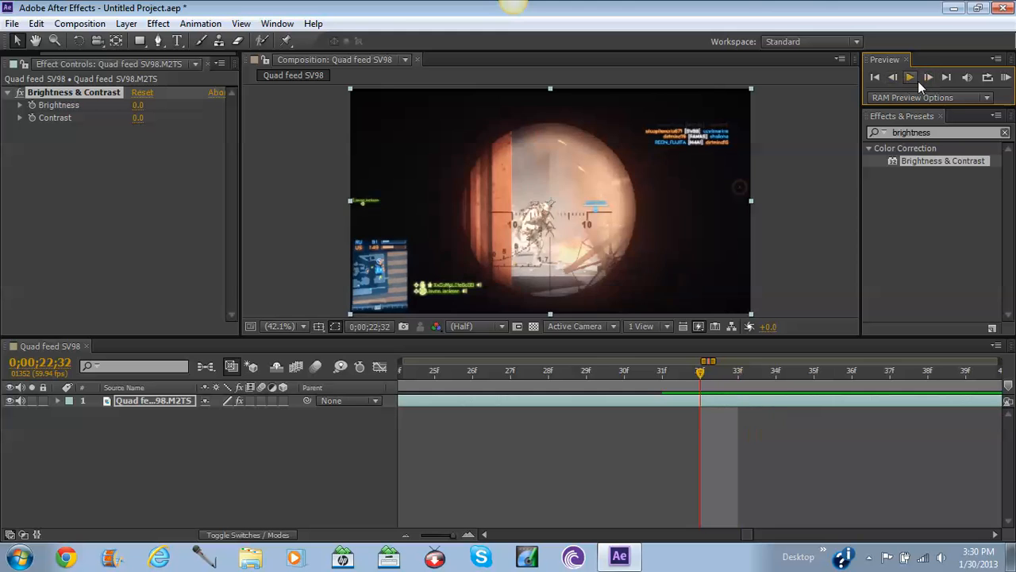
{"action": "left_click", "coordinate": [928, 77]}
{"action": "left_click", "coordinate": [892, 77]}
{"action": "left_click", "coordinate": [31, 105]}
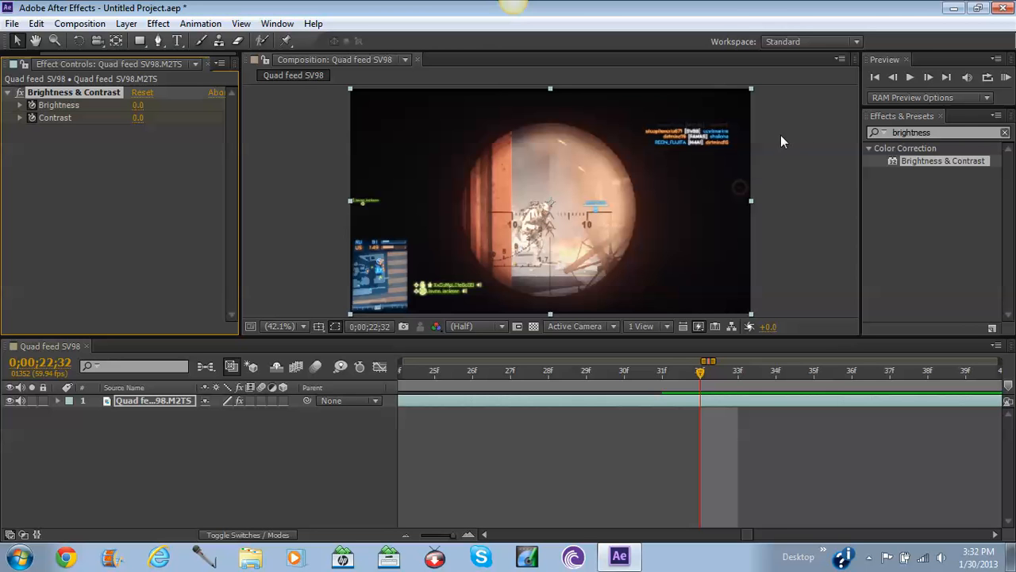
Advance to 0;00;22;33 and set Brightness to 50.
{"action": "left_click", "coordinate": [928, 77]}
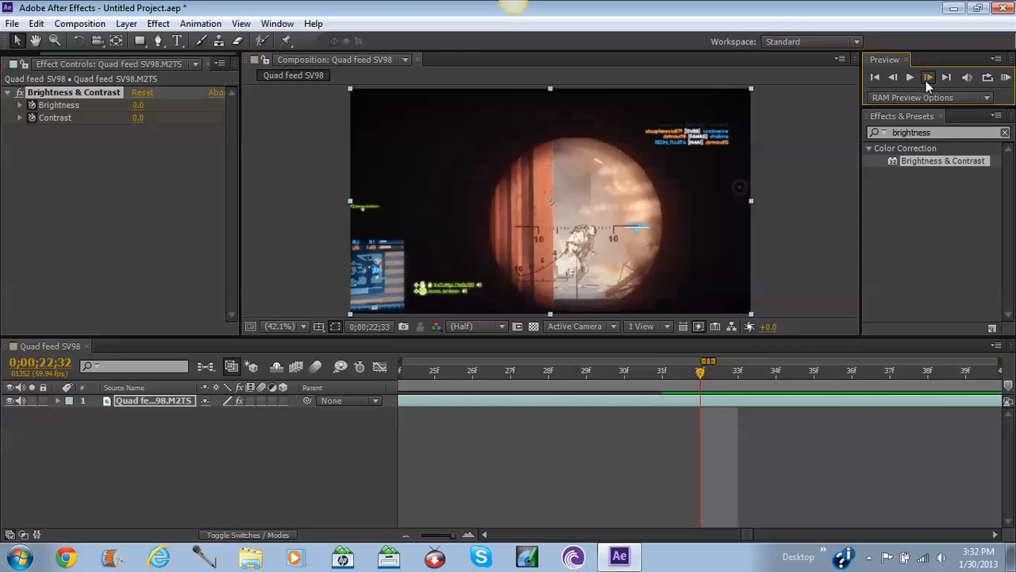
{"action": "left_click", "coordinate": [136, 104]}
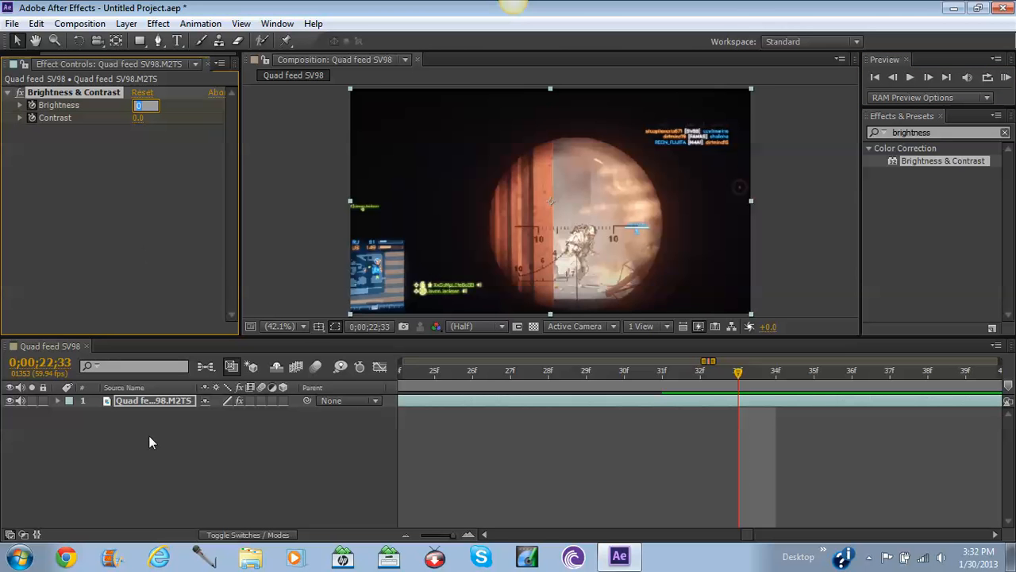
{"action": "type", "text": "50"}
{"action": "key", "text": "Return"}
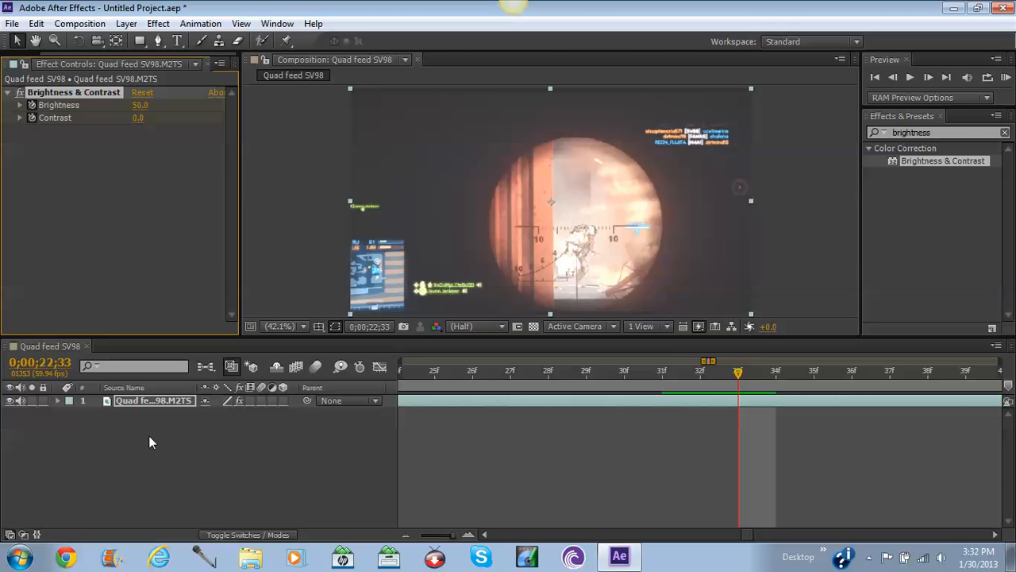
Set Contrast to 50 on the same frame, after briefly trying 30 and other strengths.
{"action": "left_click", "coordinate": [139, 119]}
{"action": "type", "text": "30"}
{"action": "key", "text": "Return"}
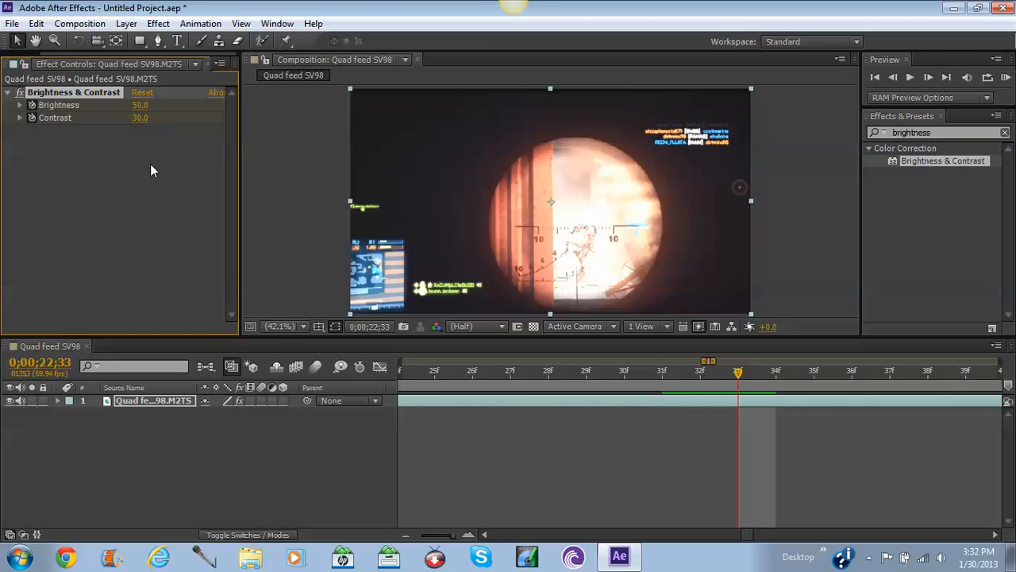
{"action": "left_click", "coordinate": [140, 117]}
{"action": "type", "text": "50"}
{"action": "key", "text": "Return"}
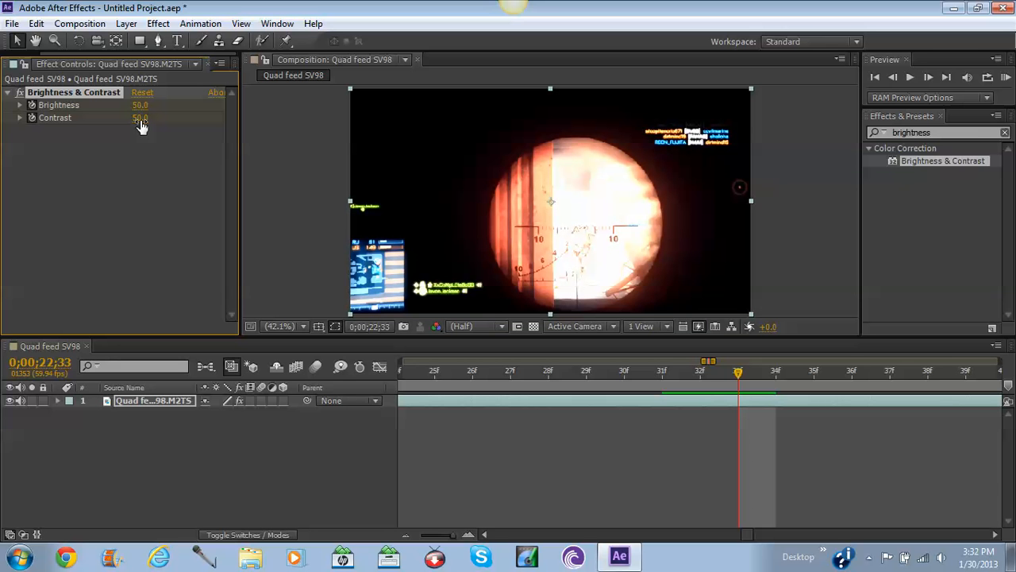
{"action": "left_click", "coordinate": [140, 119]}
{"action": "left_click", "coordinate": [147, 135]}
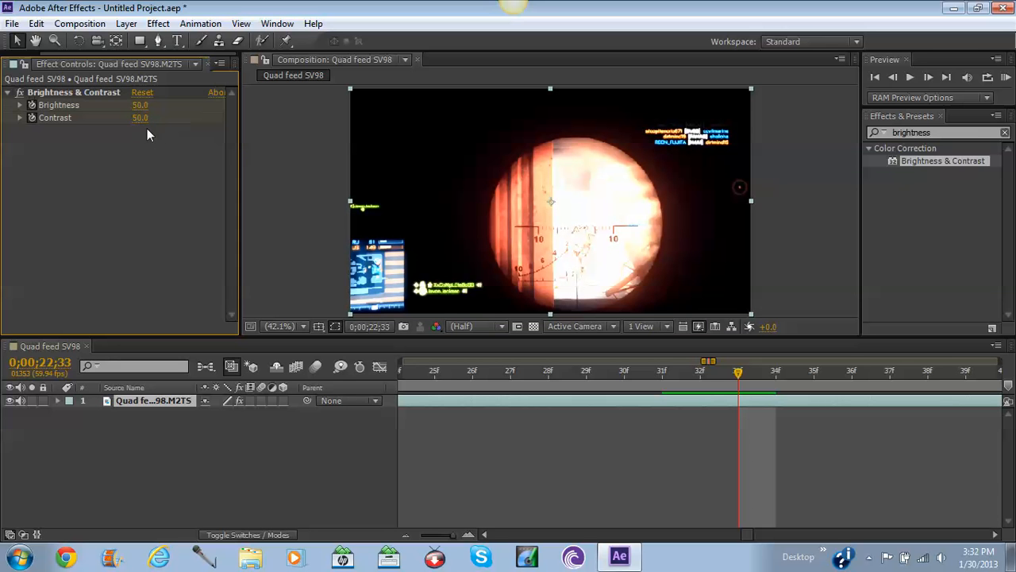
{"action": "mouse_move", "coordinate": [135, 118]}
{"action": "left_mouse_down"}
{"action": "mouse_move", "coordinate": [60, 117]}
{"action": "mouse_move", "coordinate": [179, 117]}
{"action": "mouse_move", "coordinate": [36, 118]}
{"action": "mouse_move", "coordinate": [138, 123]}
{"action": "left_mouse_up"}
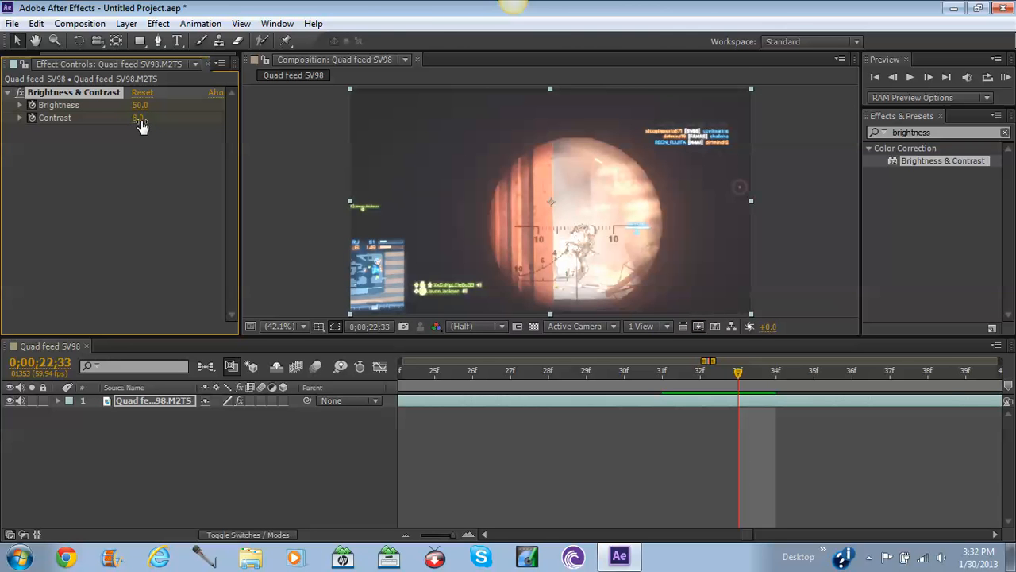
{"action": "left_click", "coordinate": [140, 119]}
{"action": "type", "text": "50"}
{"action": "key", "text": "Return"}
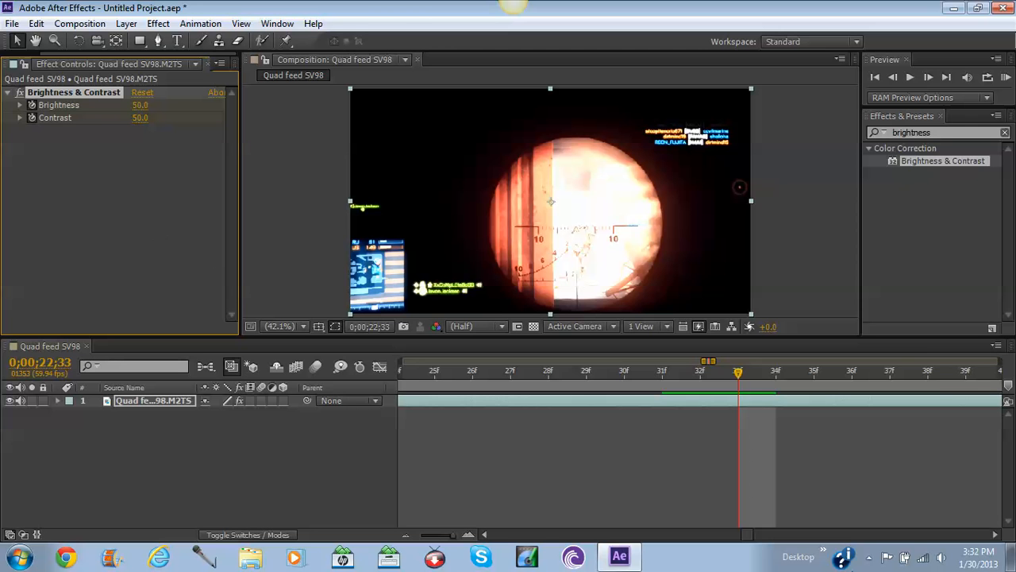
Step between 0;00;22;31 and 0;00;22;33 to compare the flash with its neighbours.
{"action": "left_click", "coordinate": [893, 78]}
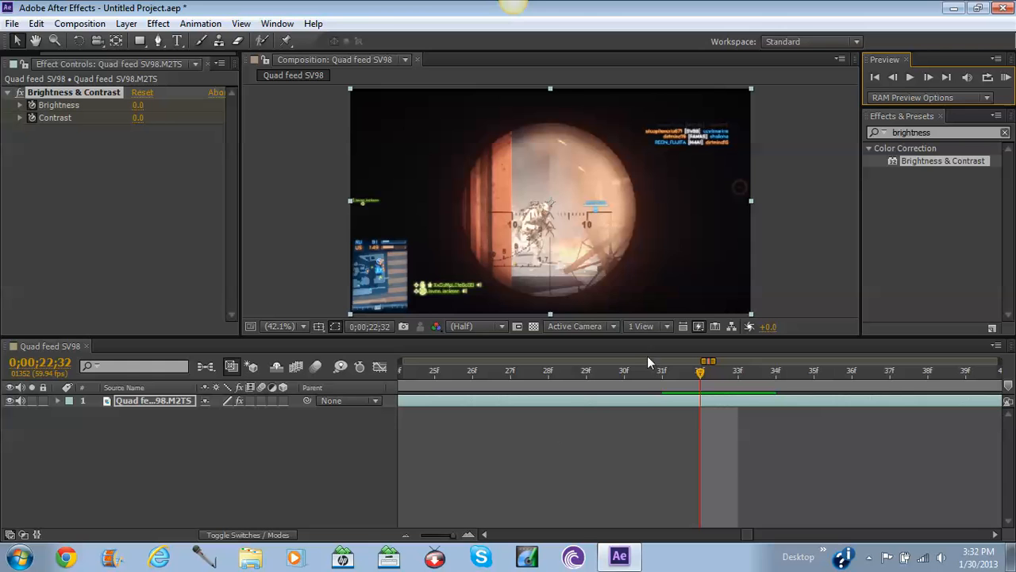
{"action": "left_click", "coordinate": [896, 76]}
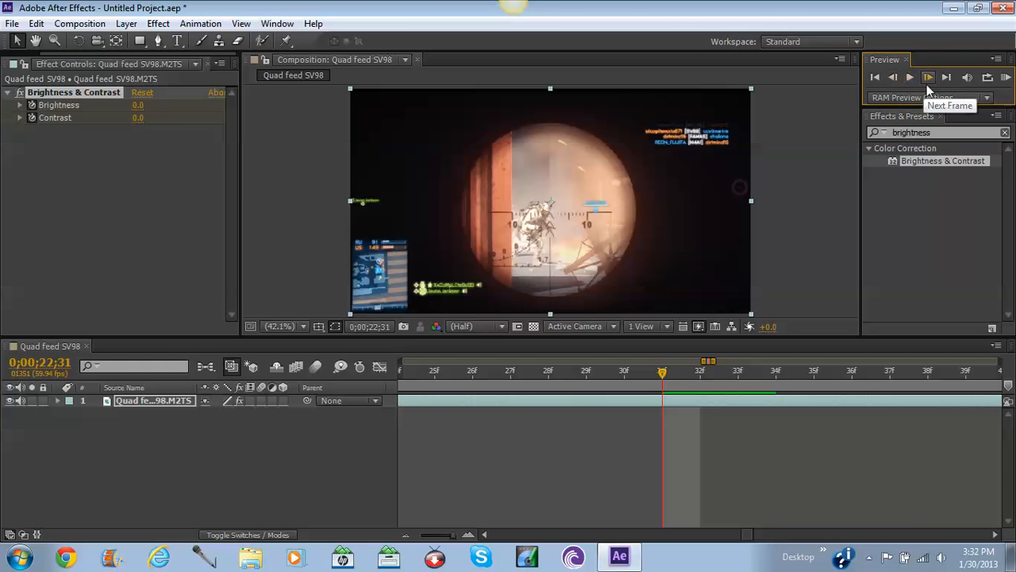
{"action": "left_click", "coordinate": [927, 78]}
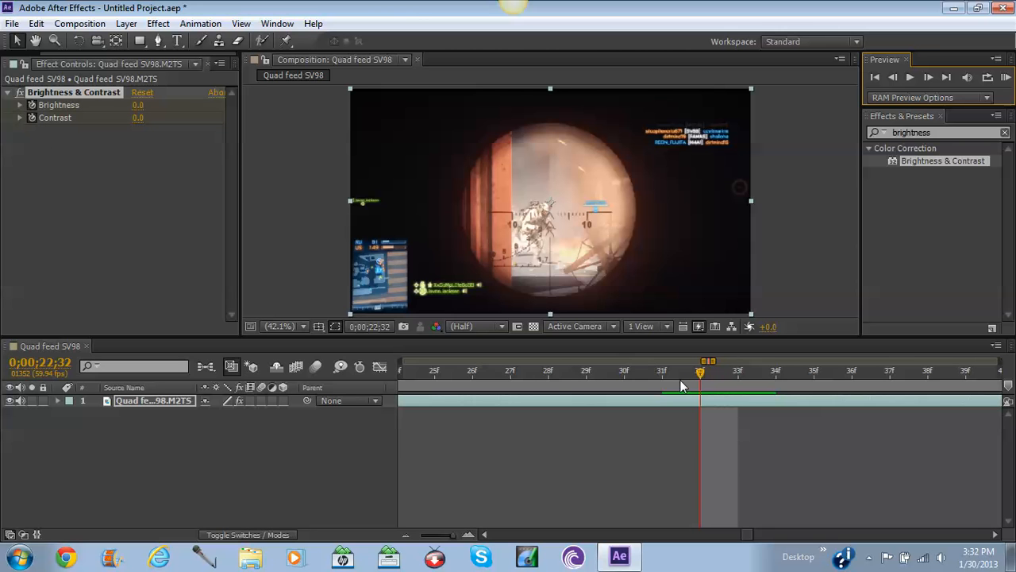
{"action": "left_click", "coordinate": [702, 374]}
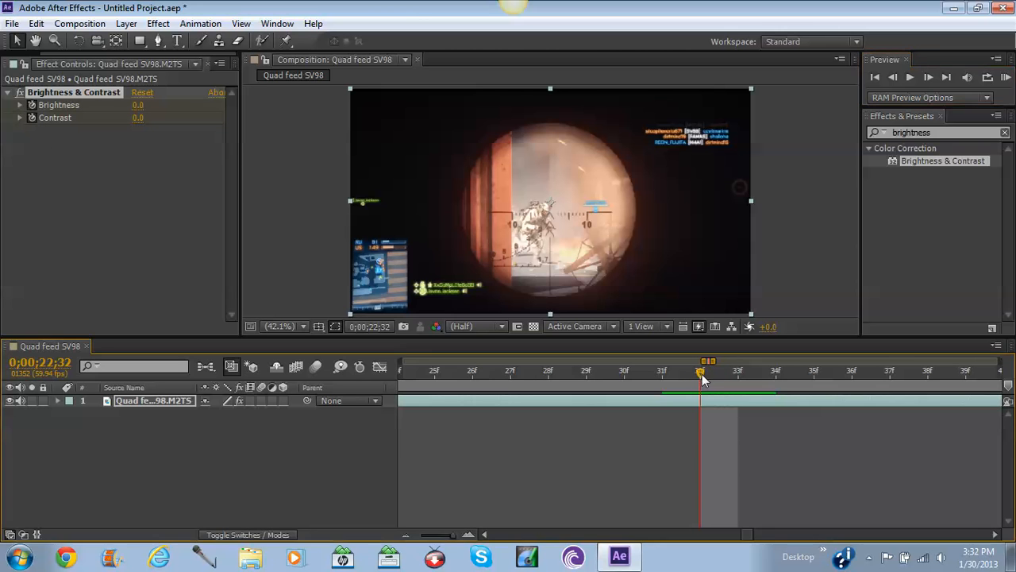
{"action": "left_click", "coordinate": [925, 79]}
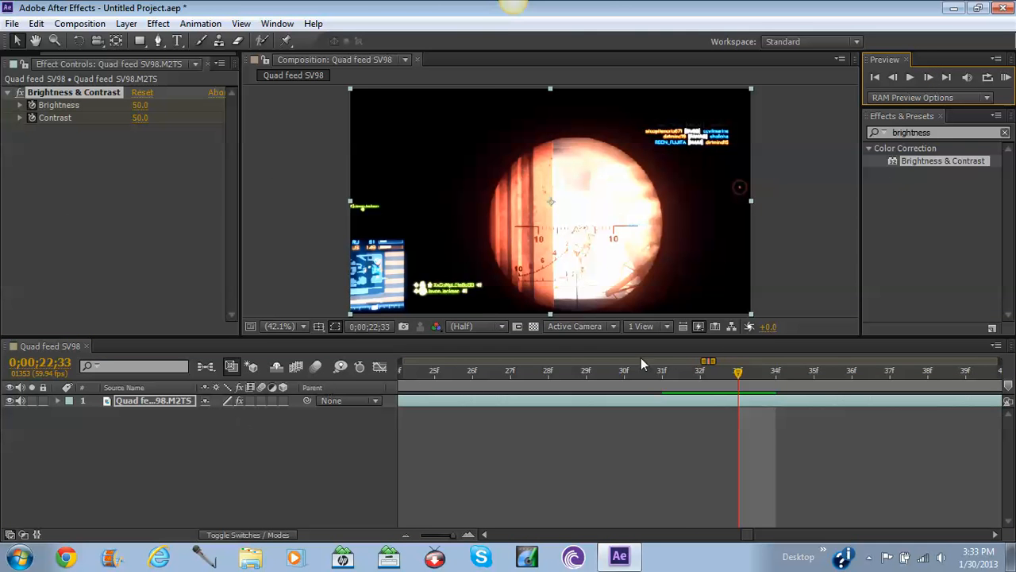
{"action": "left_click", "coordinate": [695, 374]}
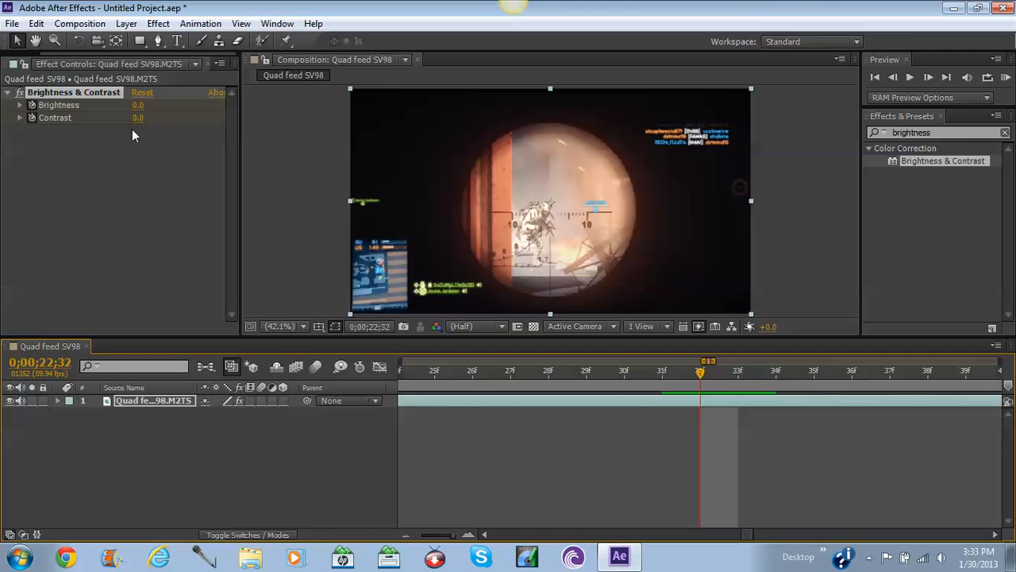
{"action": "left_click", "coordinate": [926, 76]}
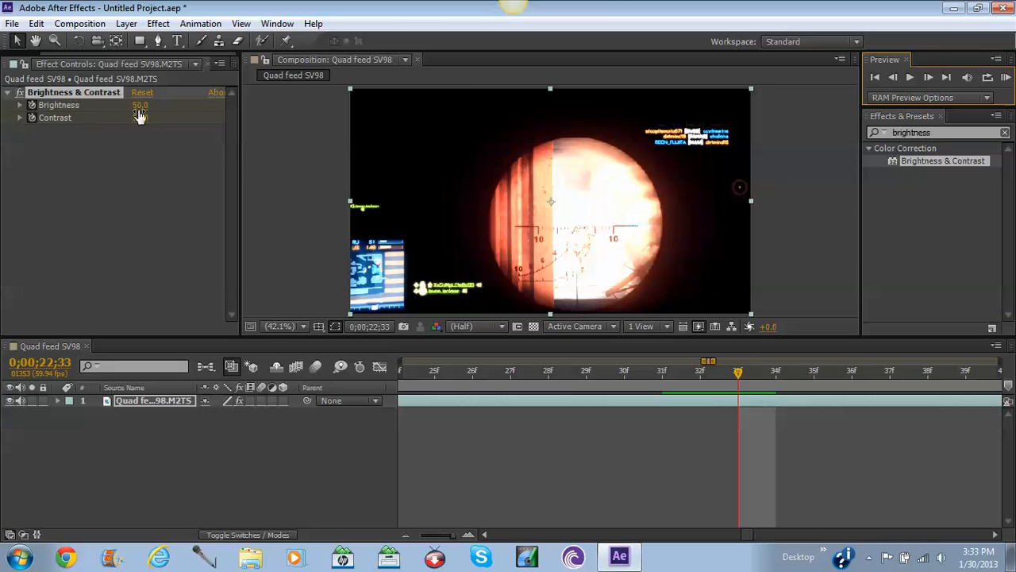
Recheck 0;00;22;32 against 0;00;22;33, then move the current time ahead to about 0;00;22;41.
{"action": "left_click", "coordinate": [511, 402]}
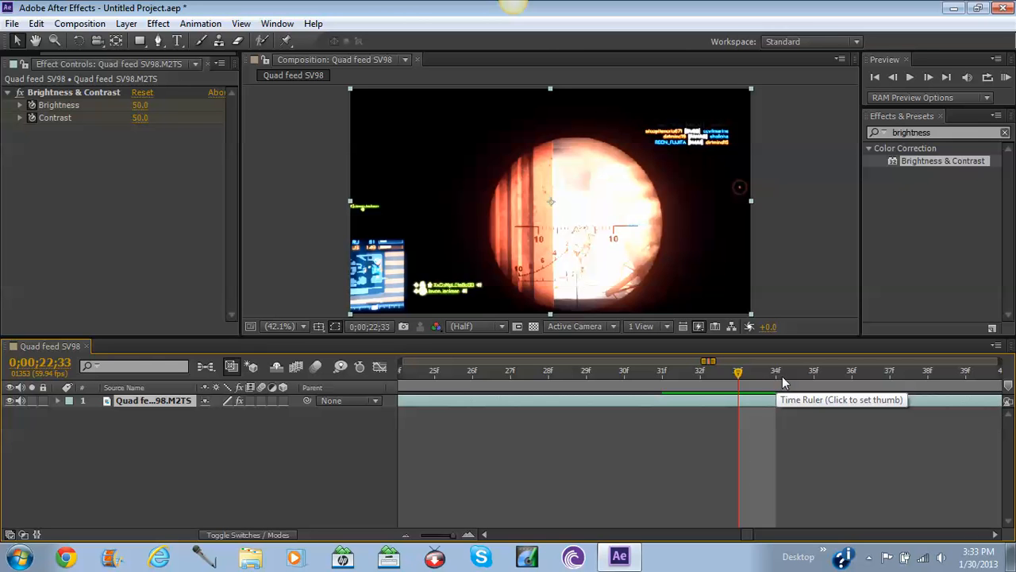
{"action": "left_click", "coordinate": [893, 78]}
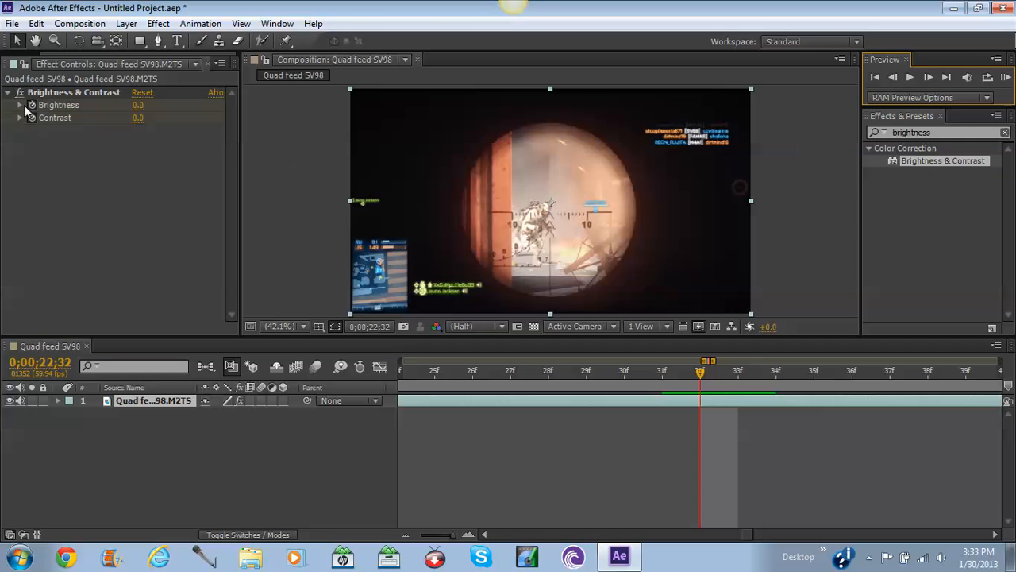
{"action": "left_click", "coordinate": [927, 78]}
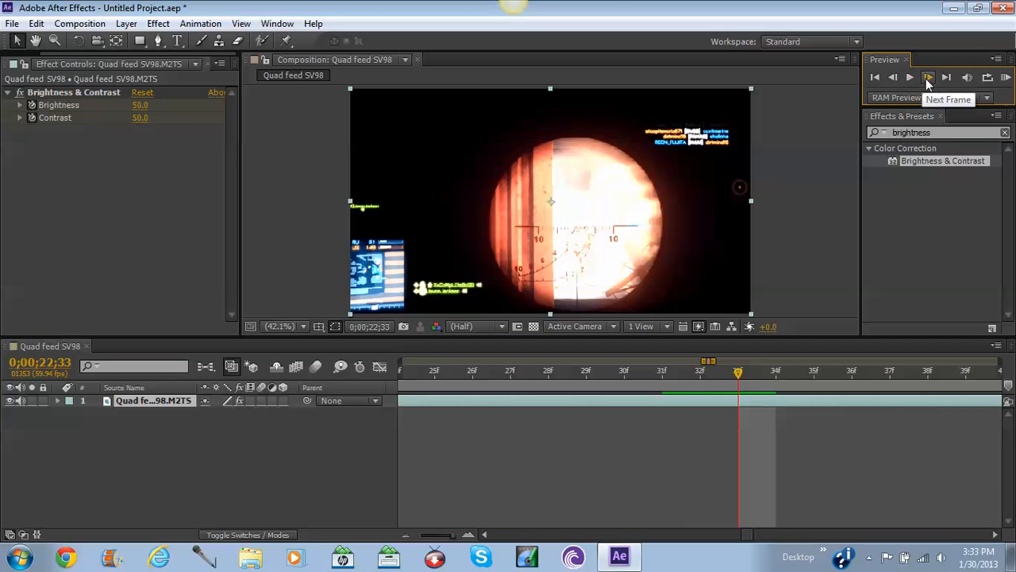
{"action": "left_click", "coordinate": [894, 78]}
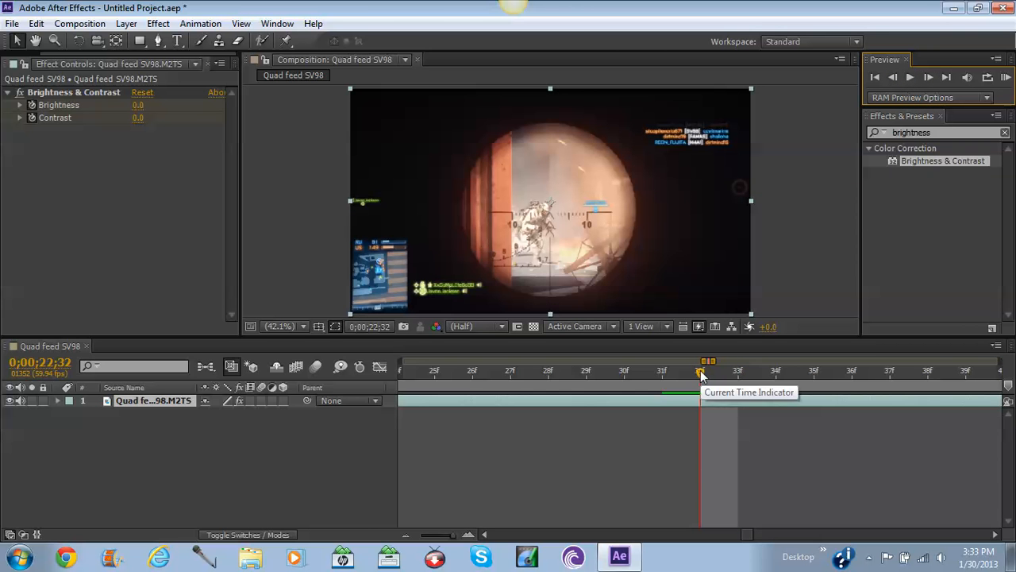
{"action": "left_click_drag", "start_coordinate": [704, 370], "coordinate": [990, 382]}
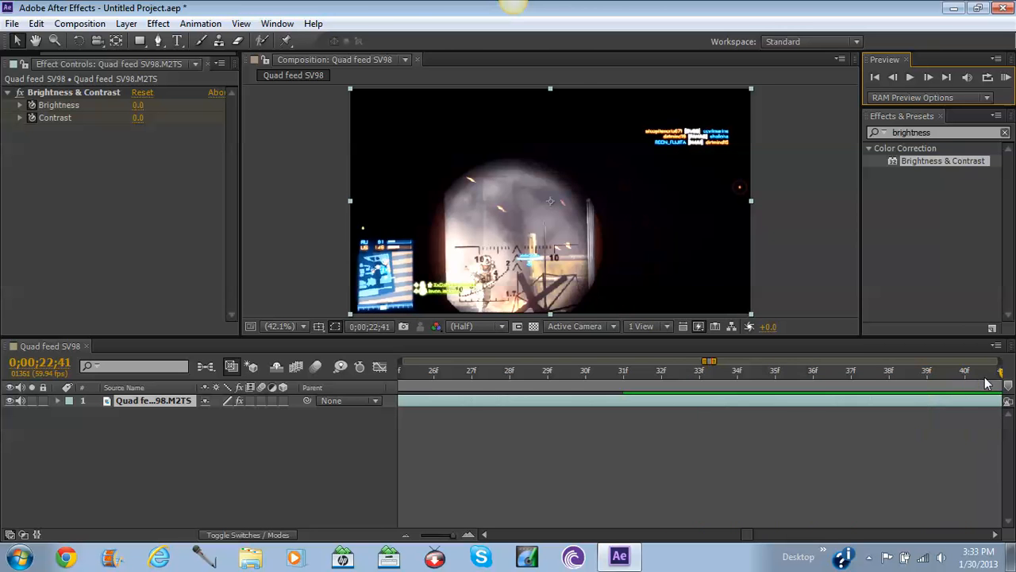
At 0;00;22;42, set Brightness and Contrast both back to 0, then zoom the timeline out.
{"action": "left_click", "coordinate": [934, 79]}
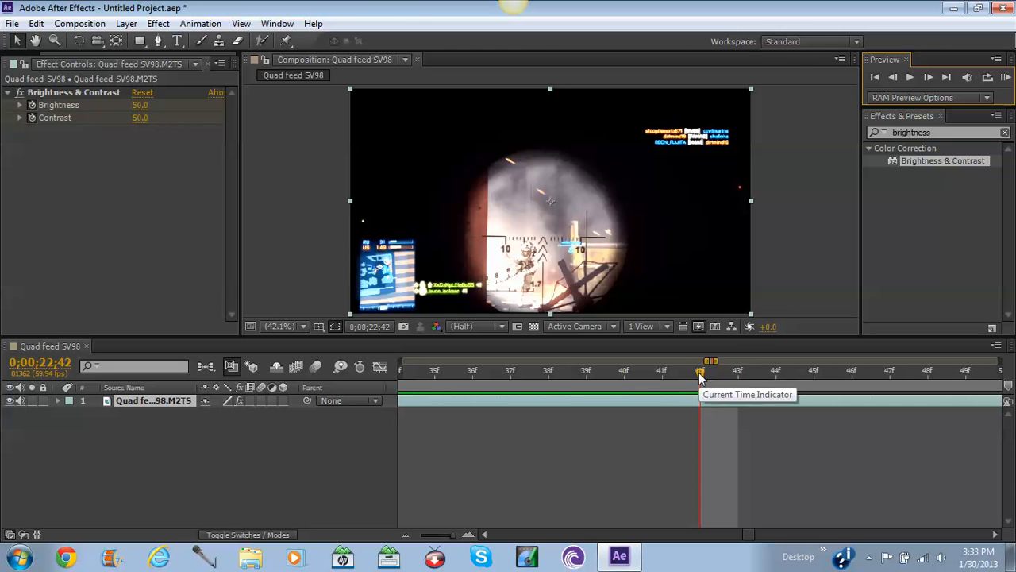
{"action": "left_click", "coordinate": [143, 105]}
{"action": "type", "text": "0"}
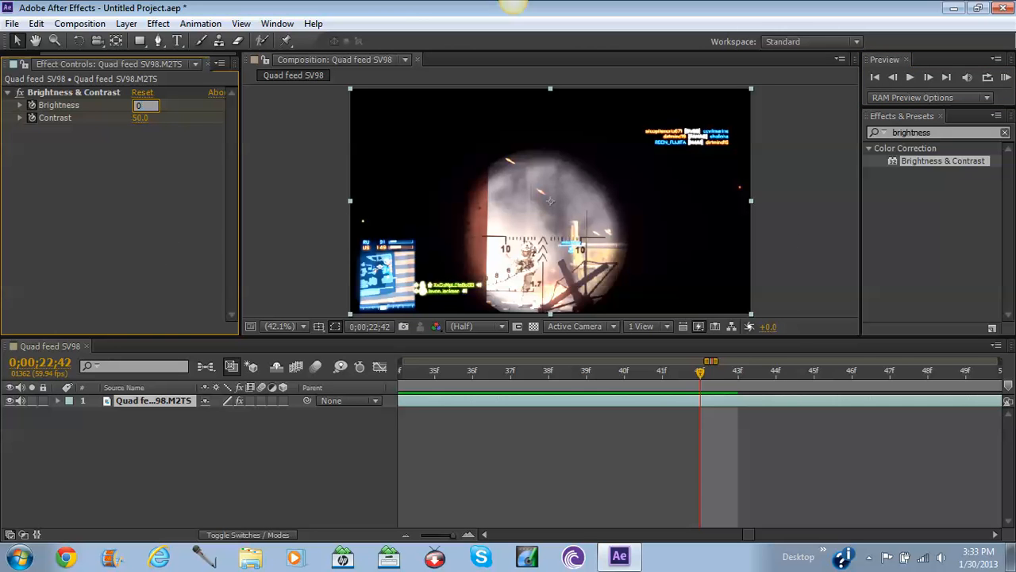
{"action": "key", "text": "Return"}
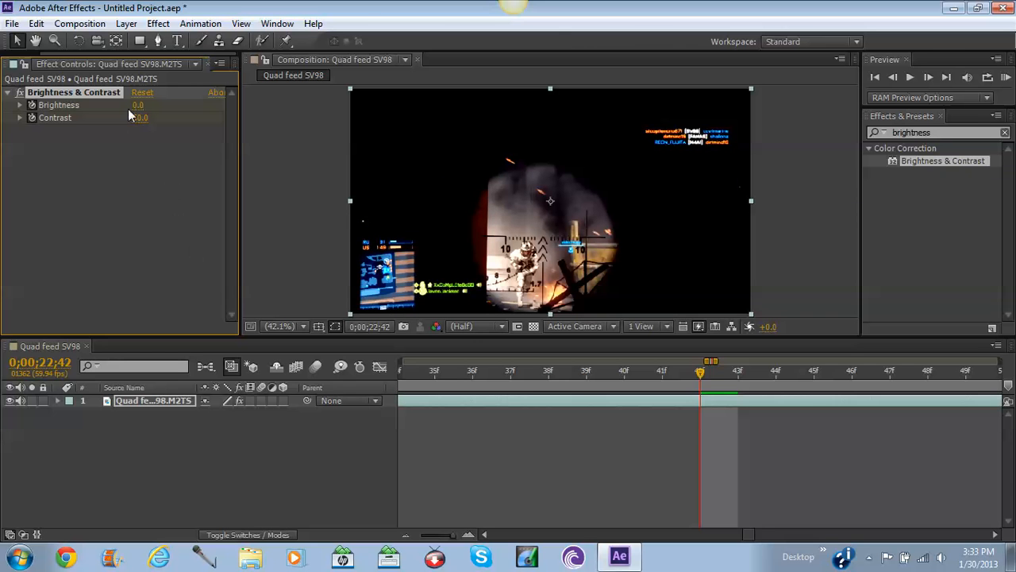
{"action": "left_click", "coordinate": [141, 118]}
{"action": "key", "text": "Return"}
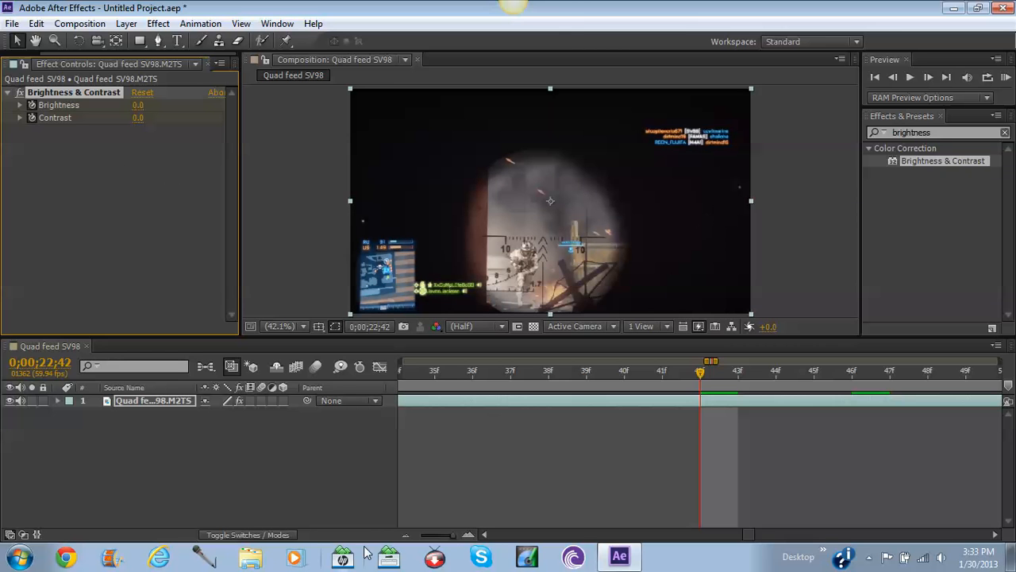
{"action": "left_click_drag", "start_coordinate": [453, 535], "coordinate": [455, 536]}
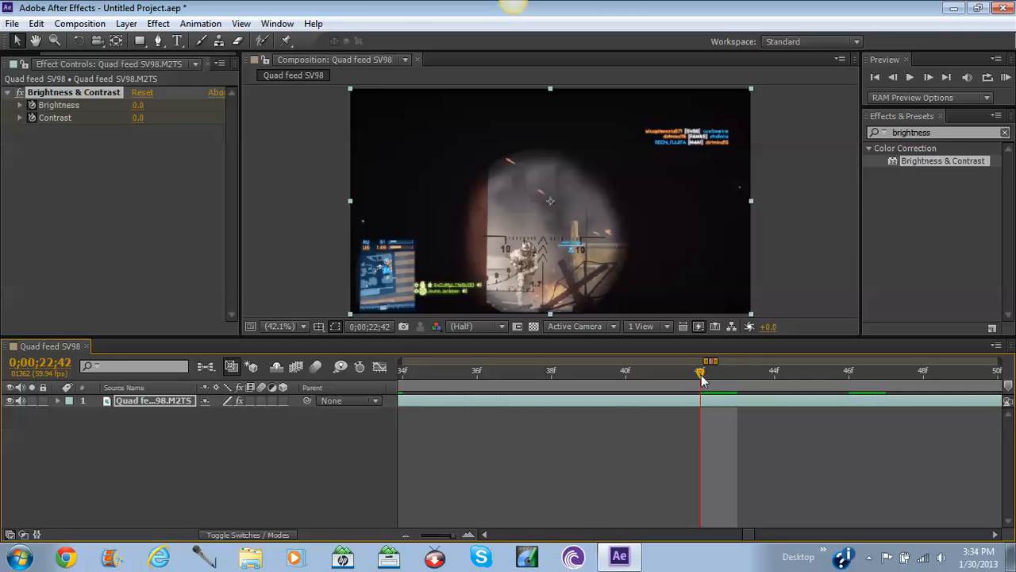
{"action": "left_click_drag", "start_coordinate": [701, 379], "coordinate": [617, 410]}
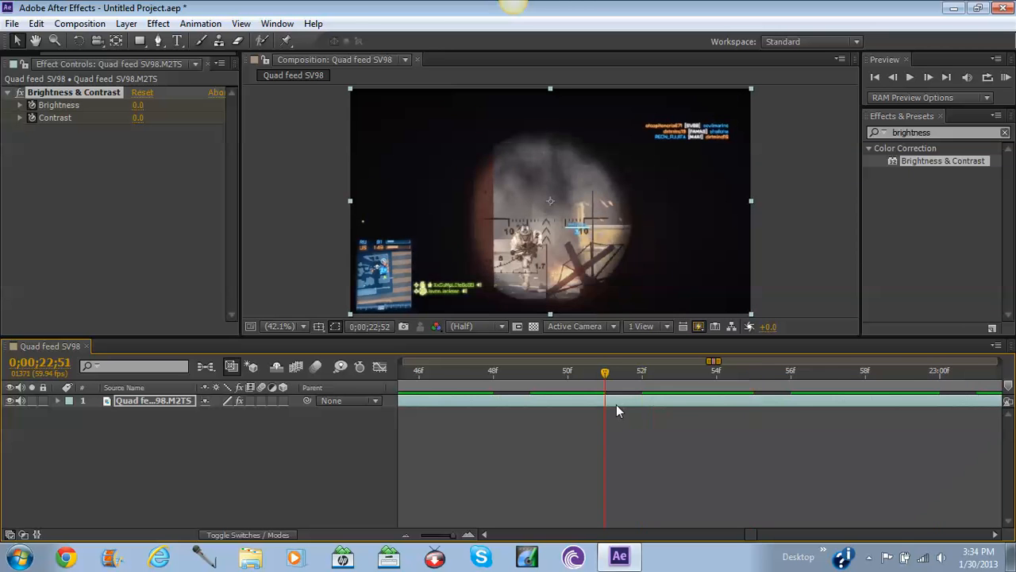
{"action": "left_click_drag", "start_coordinate": [343, 388], "coordinate": [510, 382]}
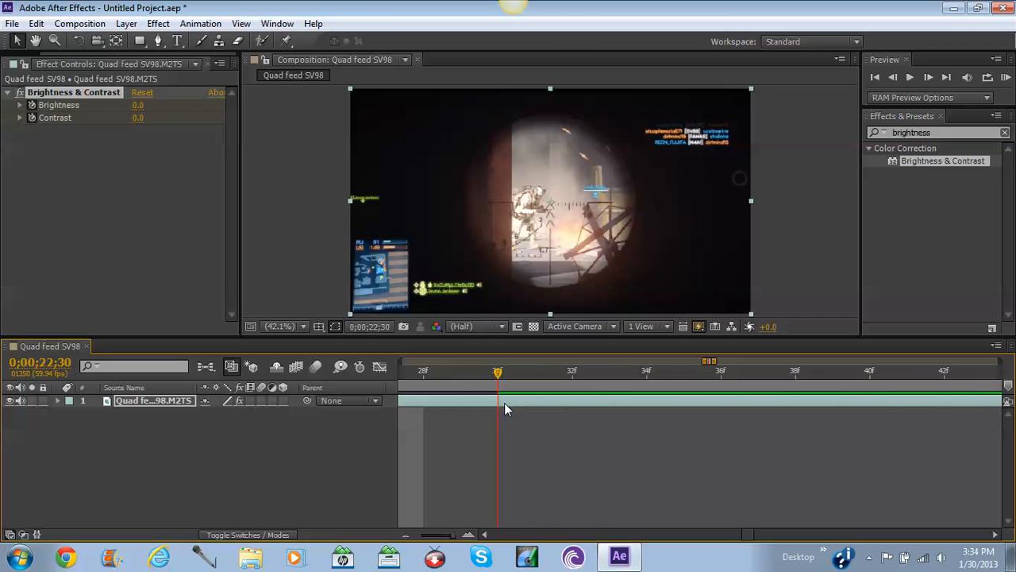
{"action": "left_click", "coordinate": [646, 370]}
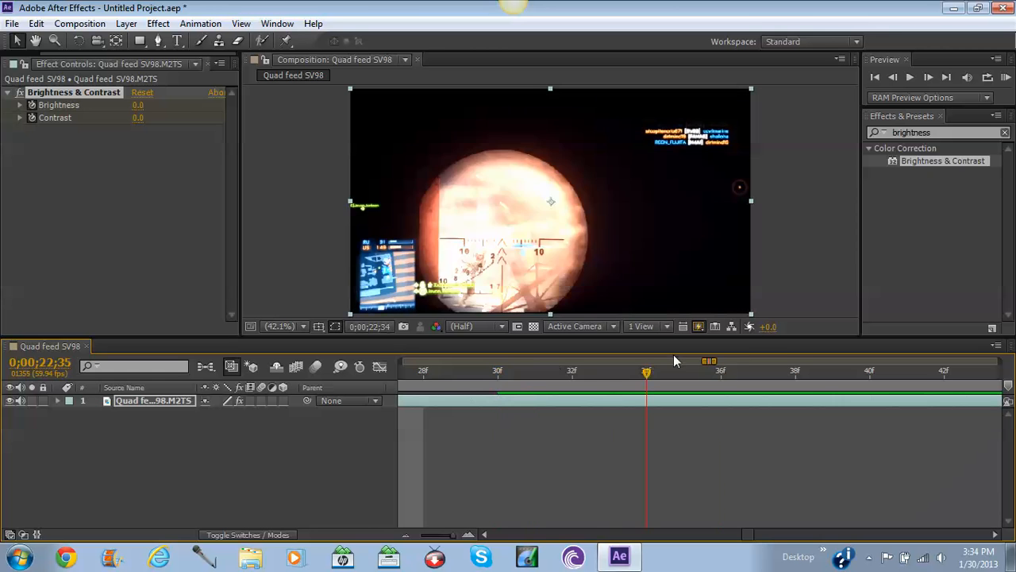
{"action": "left_click_drag", "start_coordinate": [621, 372], "coordinate": [498, 397]}
{"action": "left_click", "coordinate": [479, 401]}
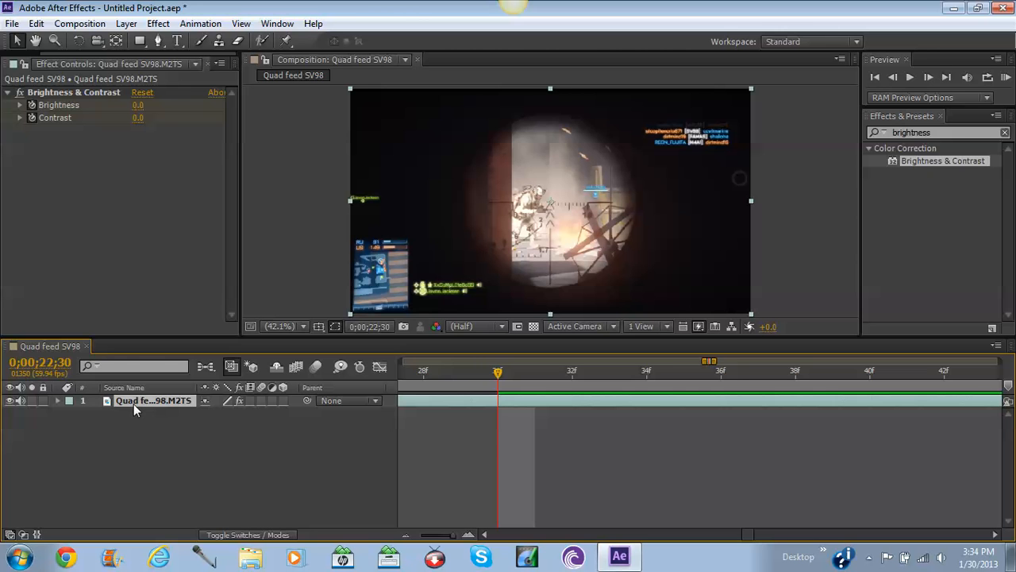
Reveal the gameplay layer's Brightness and Contrast keyframes and select the Brightness keyframe at 32f.
{"action": "key", "text": "u"}
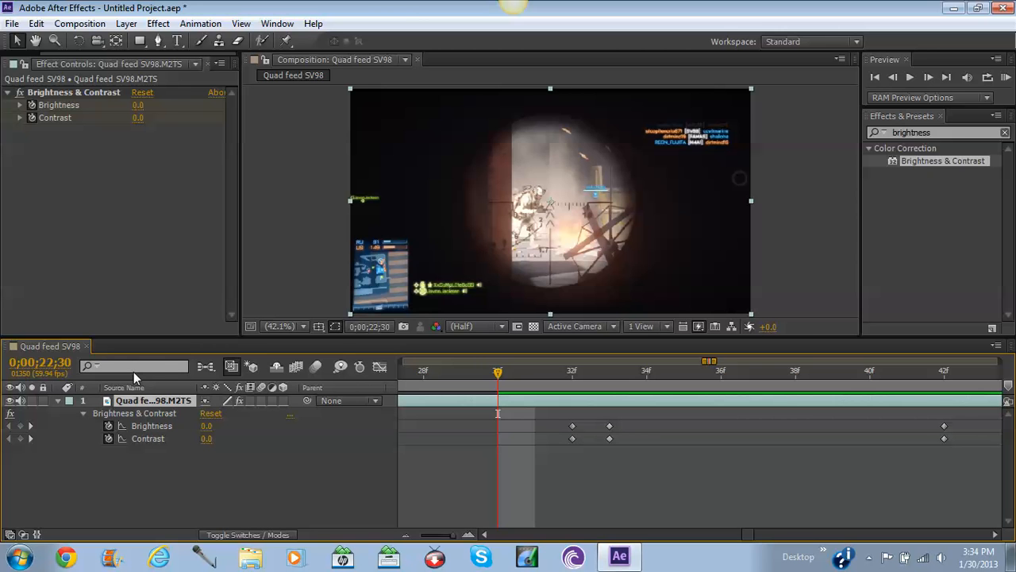
{"action": "left_click_drag", "start_coordinate": [563, 410], "coordinate": [978, 465]}
{"action": "left_click", "coordinate": [945, 487]}
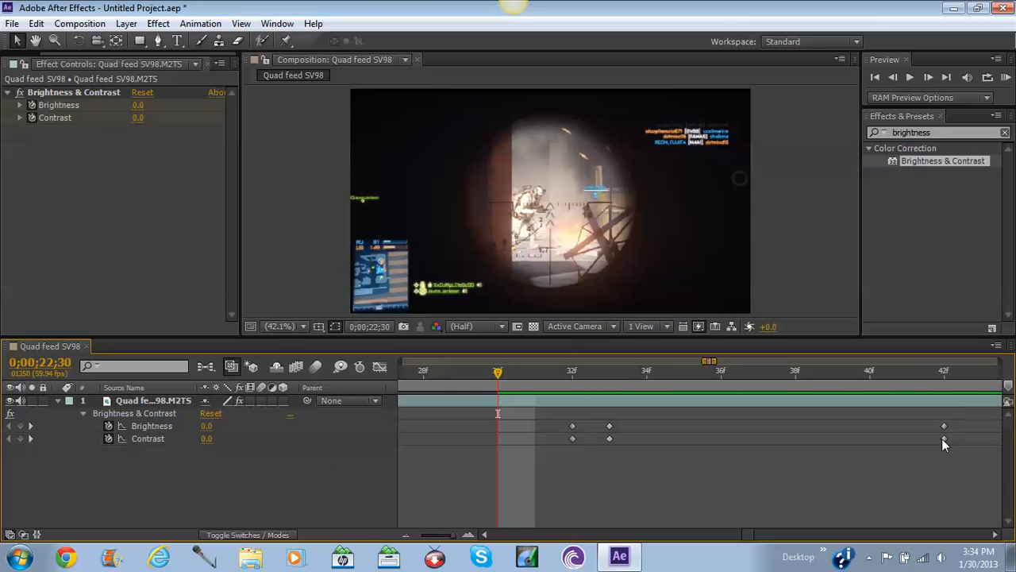
{"action": "left_click", "coordinate": [572, 426]}
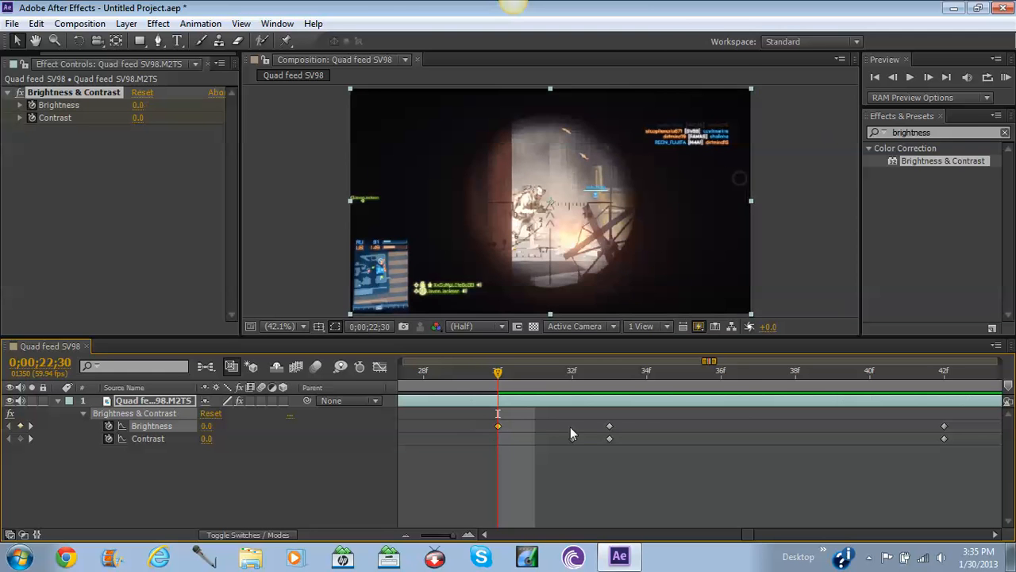
Move the first Brightness keyframe earlier onto the playhead at 22;30.
{"action": "left_click_drag", "start_coordinate": [572, 426], "coordinate": [401, 437]}
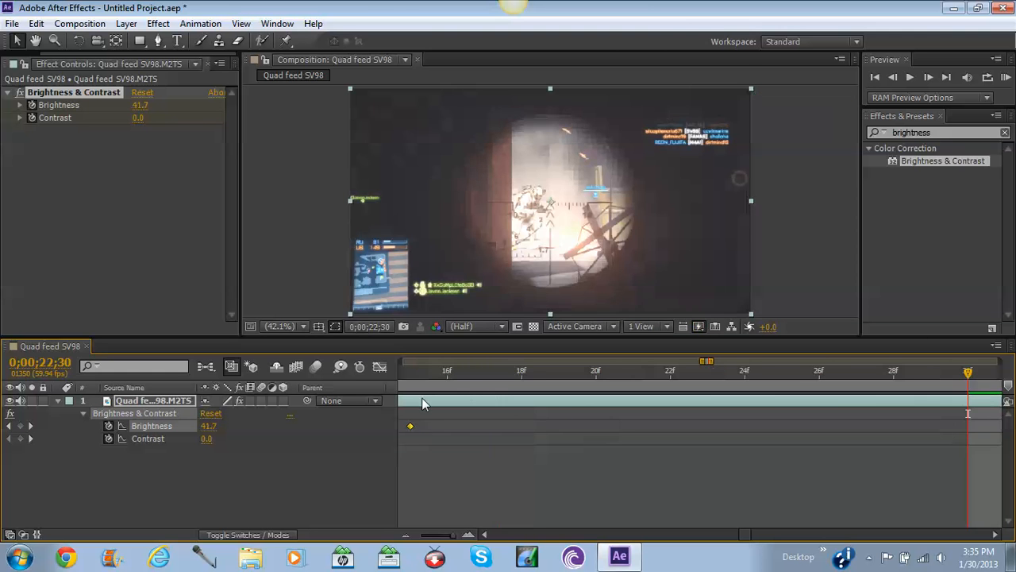
{"action": "left_click", "coordinate": [451, 537]}
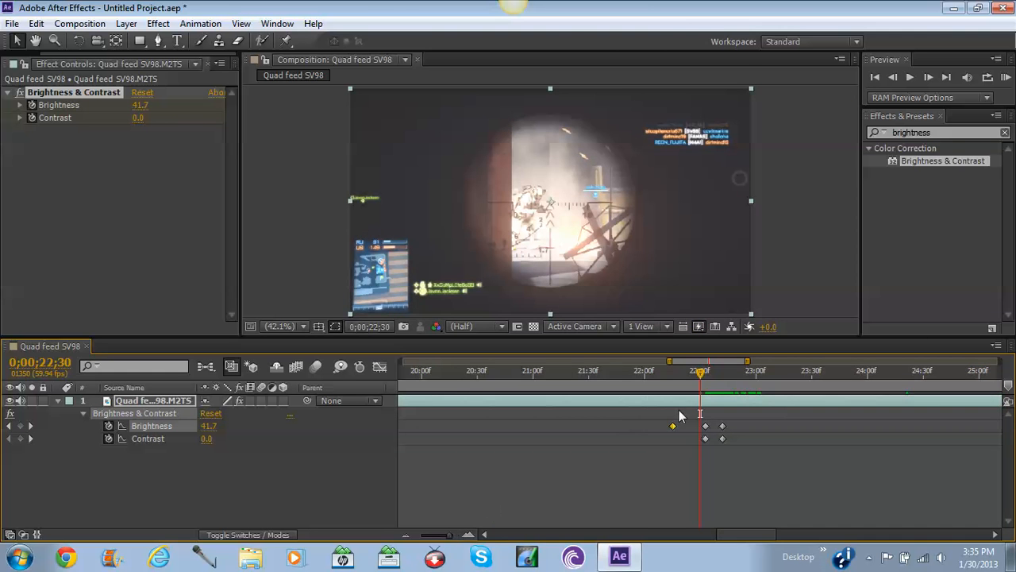
{"action": "left_click_drag", "start_coordinate": [671, 425], "coordinate": [705, 435]}
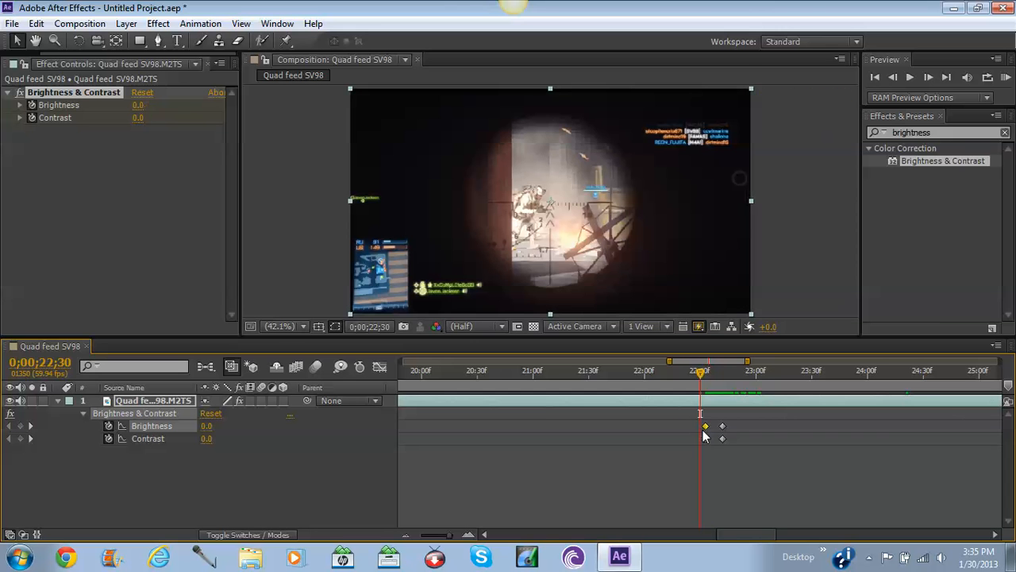
{"action": "left_click", "coordinate": [704, 436]}
Pull the later Brightness and Contrast keyframes in to 22;45 and check the flash at 22;44.
{"action": "mouse_move", "coordinate": [722, 427]}
{"action": "left_mouse_down"}
{"action": "mouse_move", "coordinate": [860, 430]}
{"action": "mouse_move", "coordinate": [724, 438]}
{"action": "left_mouse_up"}
{"action": "mouse_move", "coordinate": [717, 418]}
{"action": "left_mouse_down"}
{"action": "mouse_move", "coordinate": [739, 483]}
{"action": "mouse_move", "coordinate": [726, 435]}
{"action": "mouse_move", "coordinate": [750, 434]}
{"action": "mouse_move", "coordinate": [729, 432]}
{"action": "left_mouse_up"}
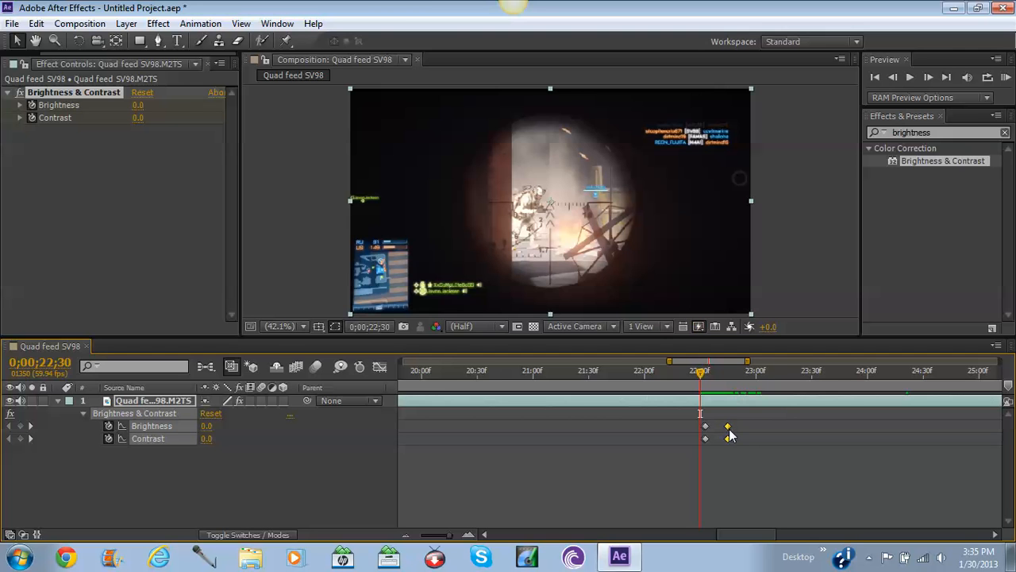
{"action": "left_click", "coordinate": [701, 478]}
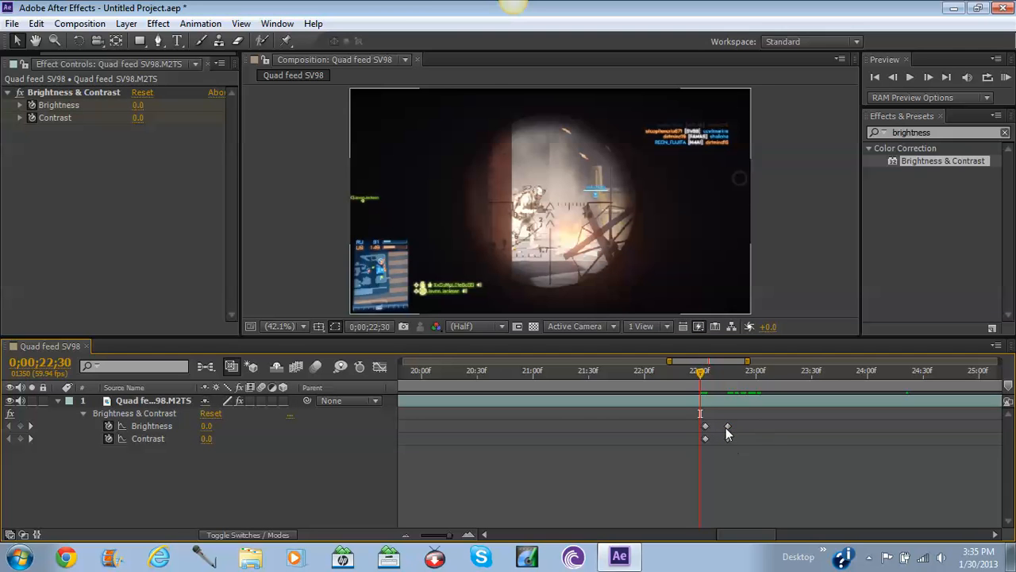
{"action": "left_click", "coordinate": [726, 428]}
{"action": "left_click", "coordinate": [728, 439], "text": "shift"}
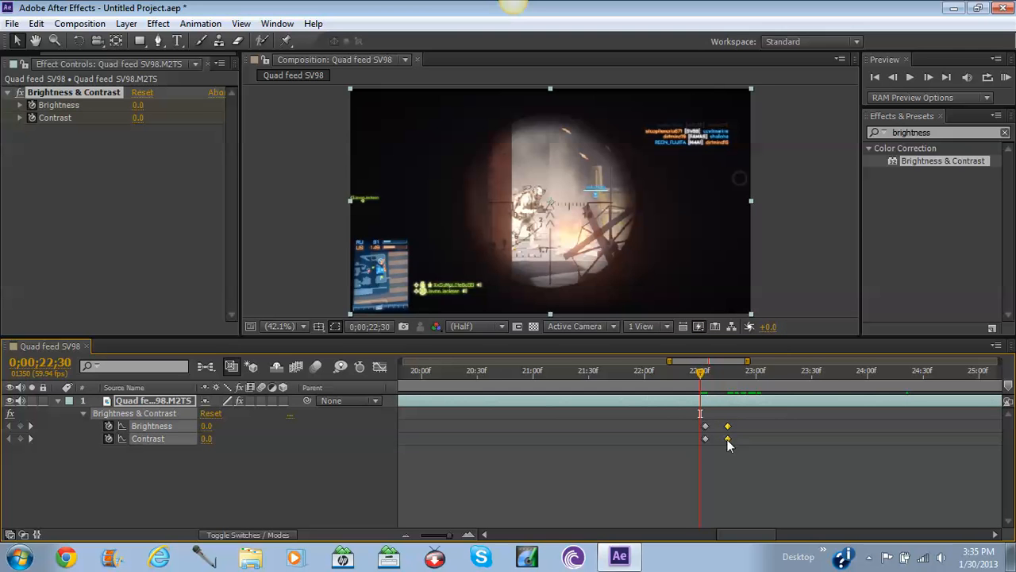
{"action": "left_click", "coordinate": [725, 456]}
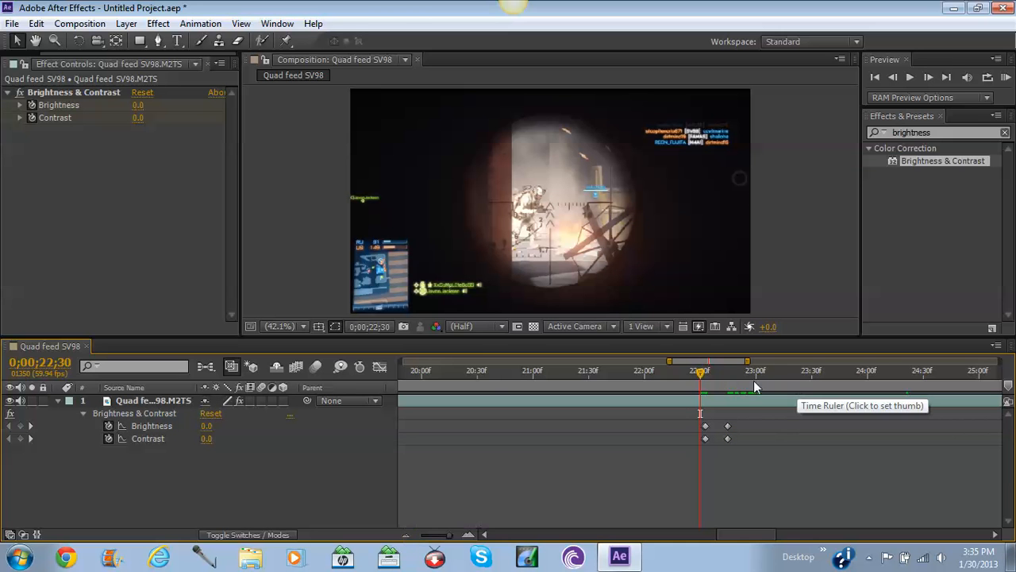
{"action": "left_click", "coordinate": [728, 372]}
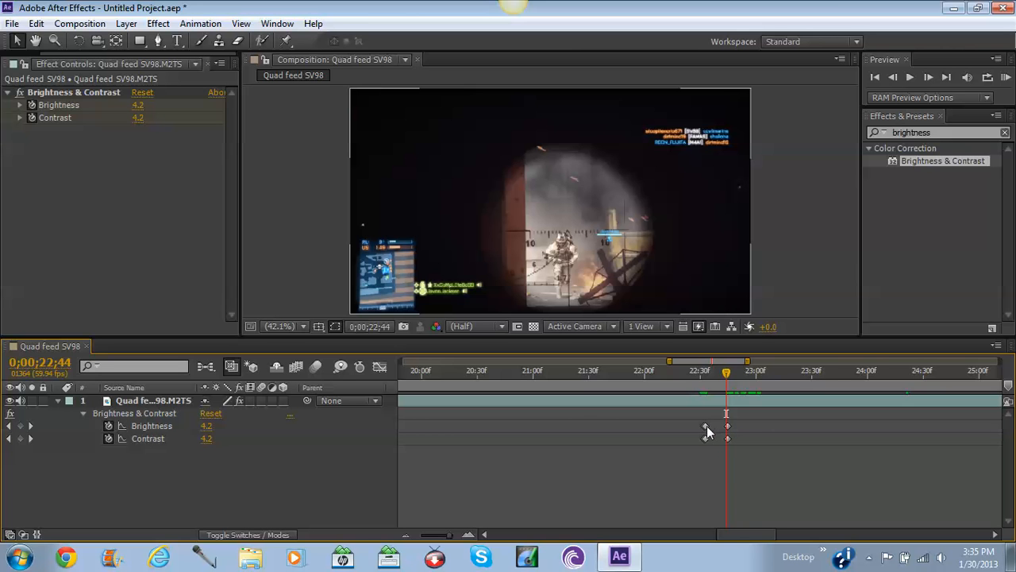
Select the Brightness and Contrast keyframes near the flash and nudge the first Brightness keyframe later.
{"action": "mouse_move", "coordinate": [707, 426]}
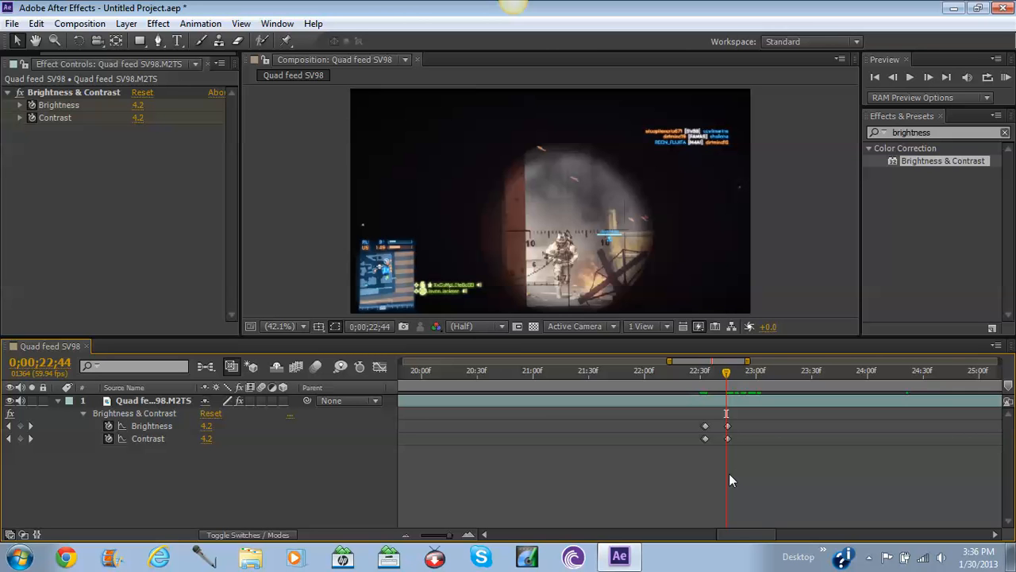
{"action": "left_click", "coordinate": [133, 428]}
{"action": "left_click", "coordinate": [145, 440]}
{"action": "left_click", "coordinate": [148, 426]}
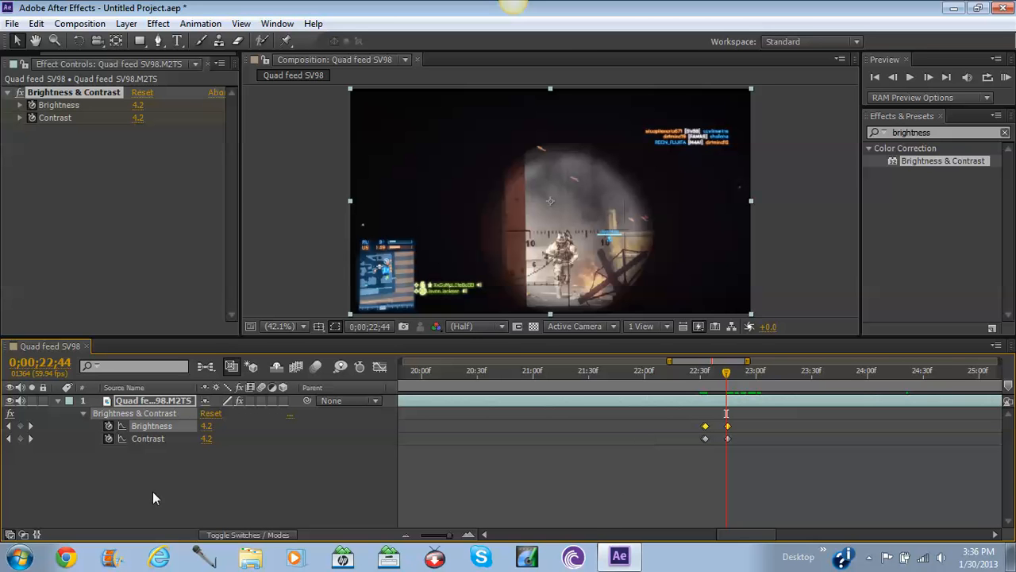
{"action": "left_click", "coordinate": [742, 480]}
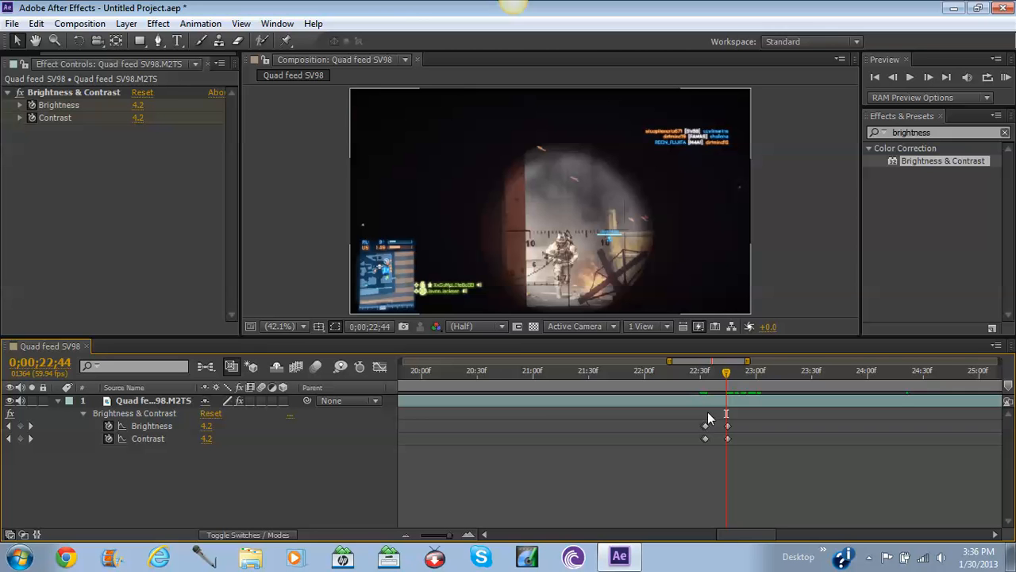
{"action": "left_click_drag", "start_coordinate": [707, 411], "coordinate": [705, 461]}
{"action": "left_click_drag", "start_coordinate": [449, 536], "coordinate": [450, 539]}
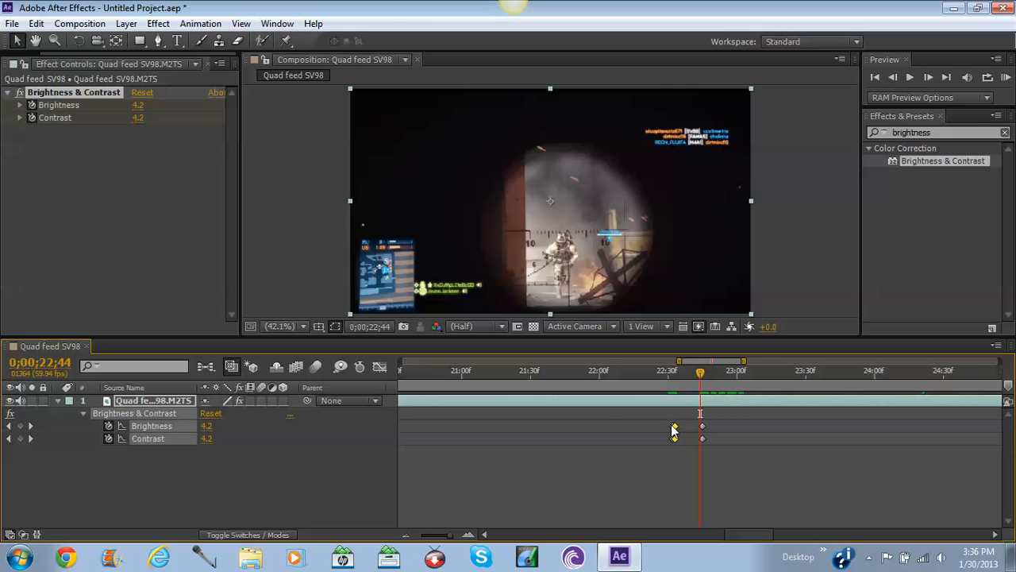
{"action": "left_click_drag", "start_coordinate": [675, 425], "coordinate": [677, 428]}
Align the Brightness keyframe with the flash start and preview the flash from 22;30.
{"action": "left_click_drag", "start_coordinate": [671, 427], "coordinate": [676, 431]}
{"action": "left_click", "coordinate": [669, 371]}
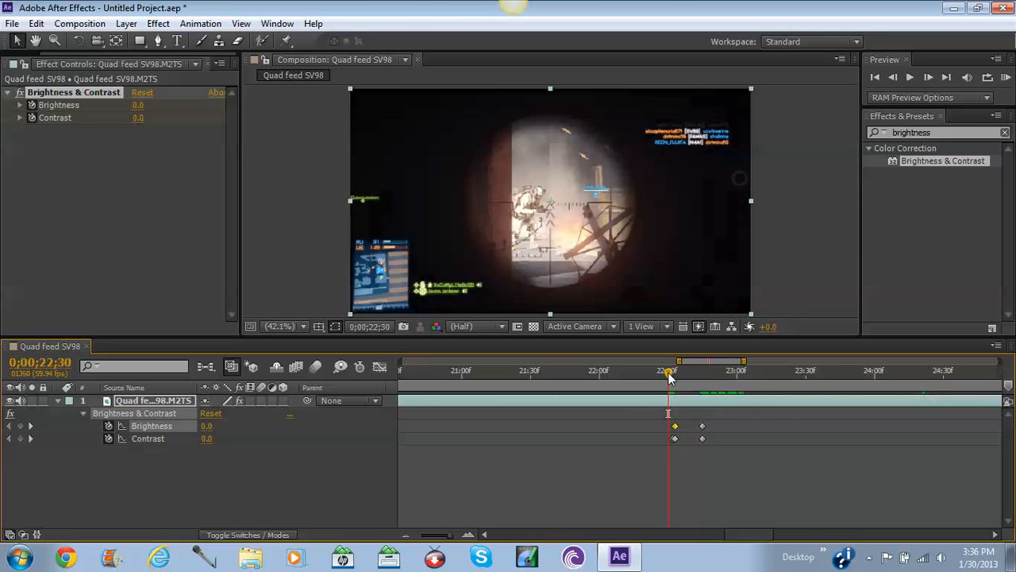
{"action": "left_click_drag", "start_coordinate": [667, 375], "coordinate": [679, 441]}
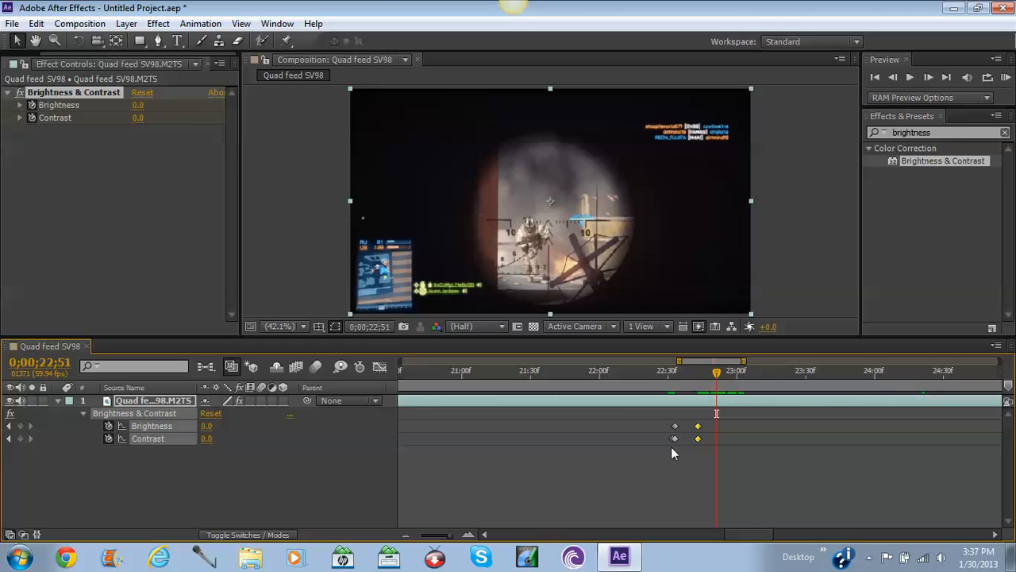
Drag the early Contrast keyframe onto the Contrast keyframe at 22;33.
{"action": "left_click", "coordinate": [673, 440]}
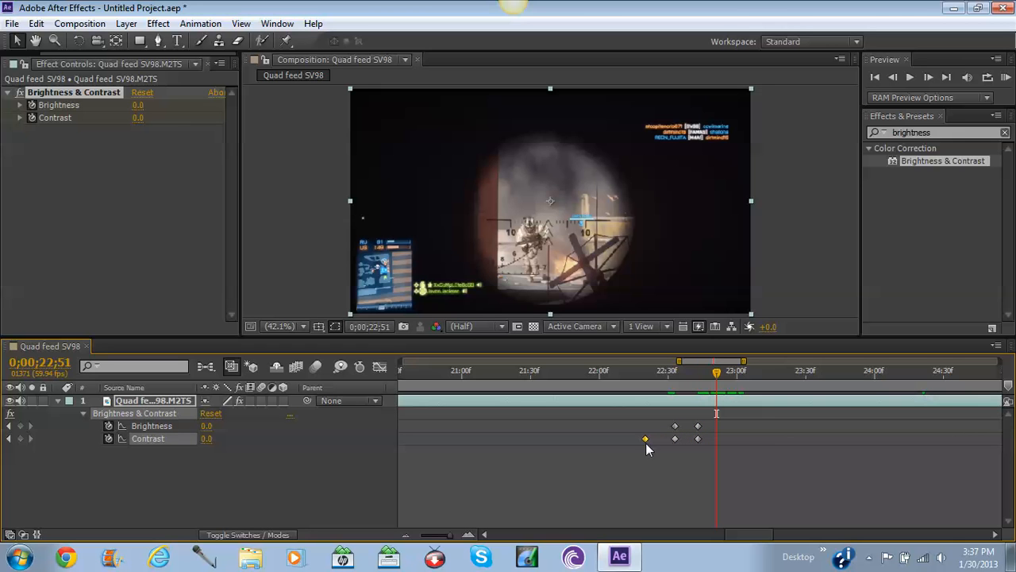
{"action": "left_click_drag", "start_coordinate": [638, 374], "coordinate": [680, 372]}
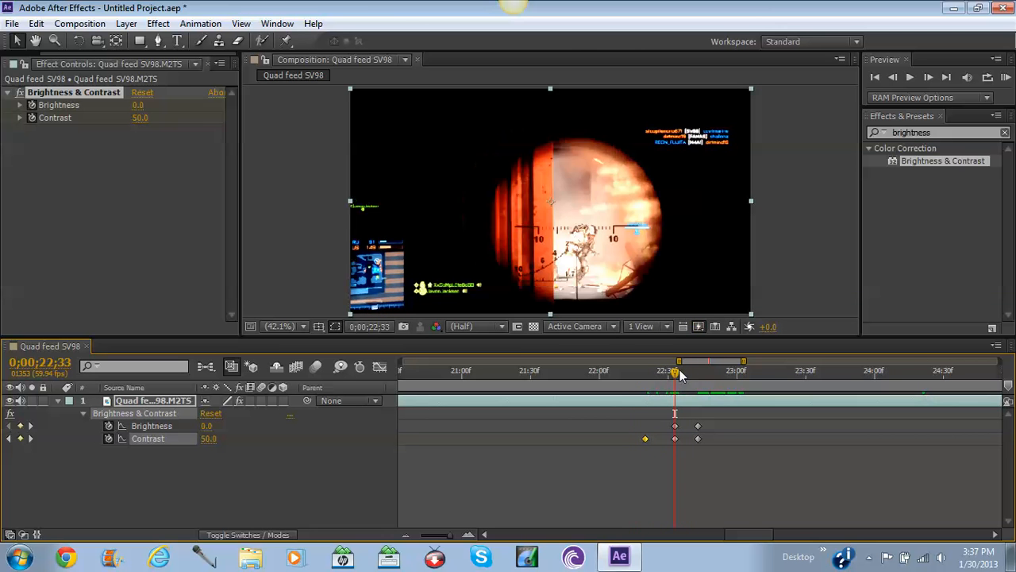
{"action": "left_click_drag", "start_coordinate": [645, 438], "coordinate": [672, 441]}
Show the hidden tray icons in the Windows taskbar.
{"action": "left_click", "coordinate": [870, 559]}
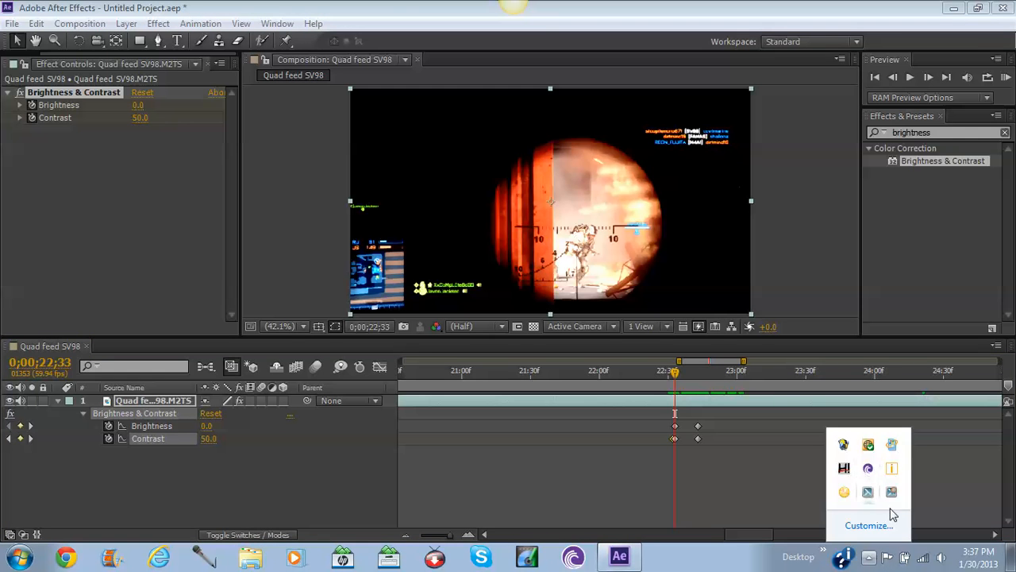